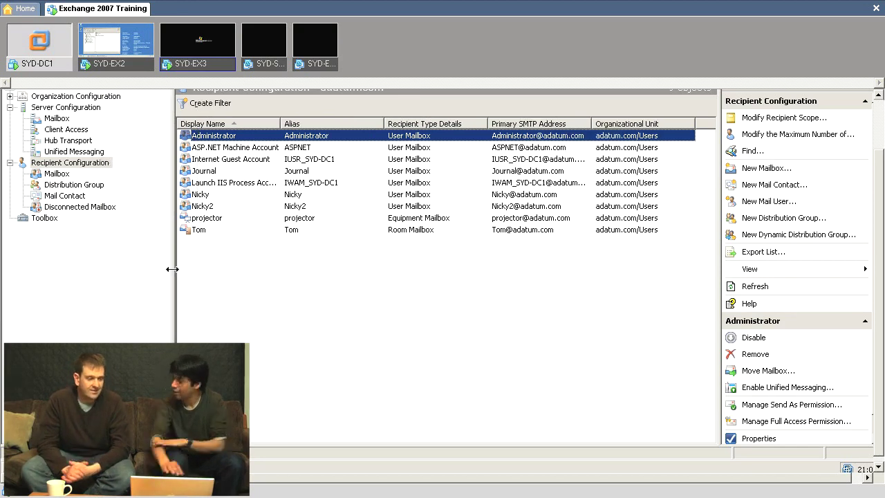
- Examine the Mailbox, Client Access and Hub Transport server roles under Server Configuration, ending on the Mailbox servers
click(58, 120)
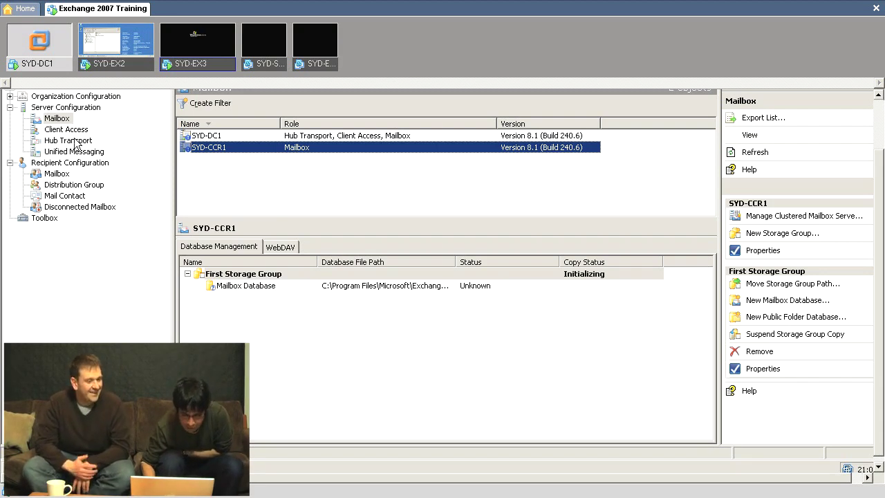
click(76, 142)
click(79, 130)
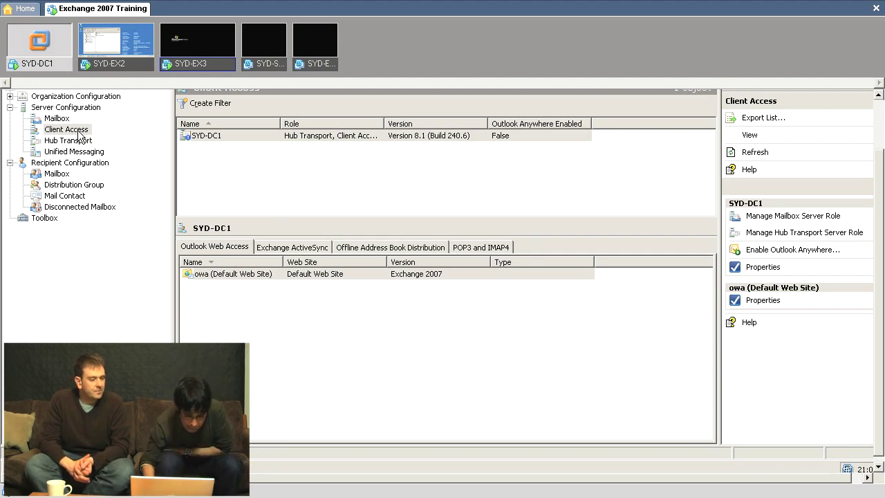
click(75, 141)
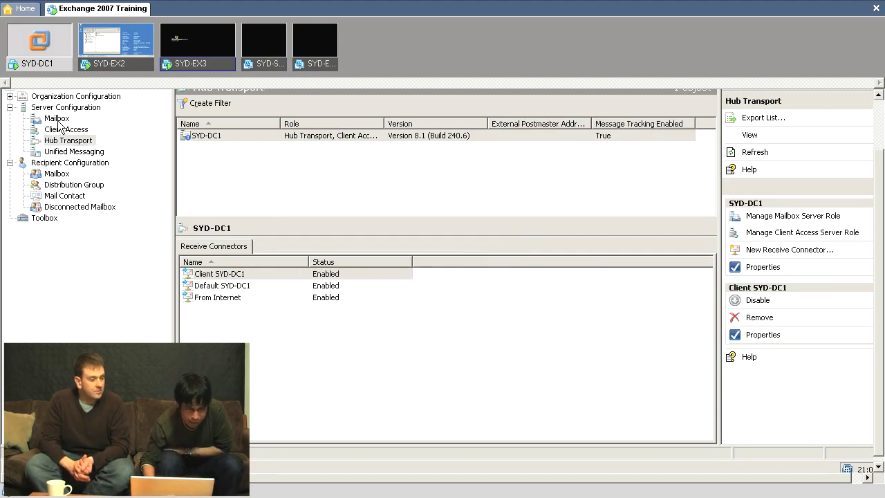
click(59, 121)
click(63, 130)
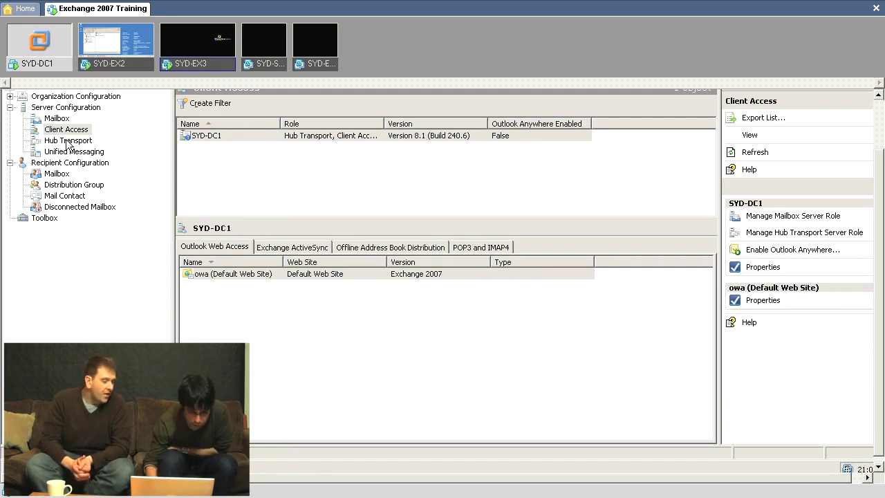
click(69, 142)
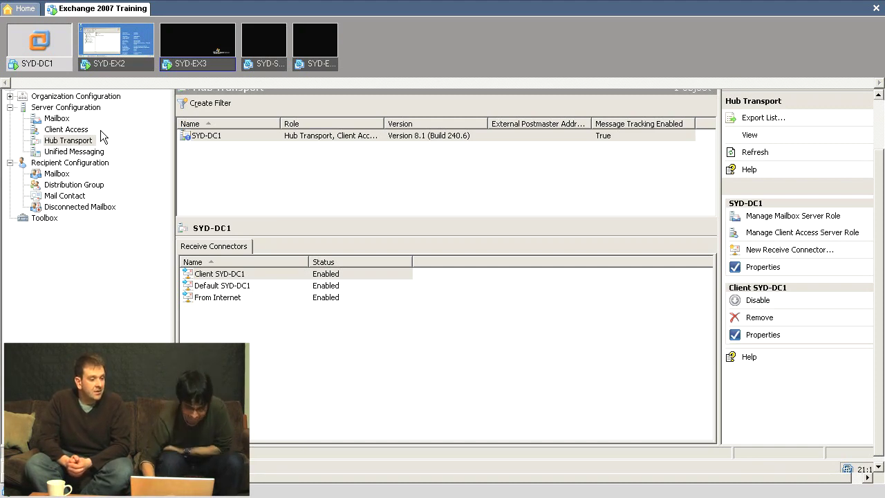
click(78, 141)
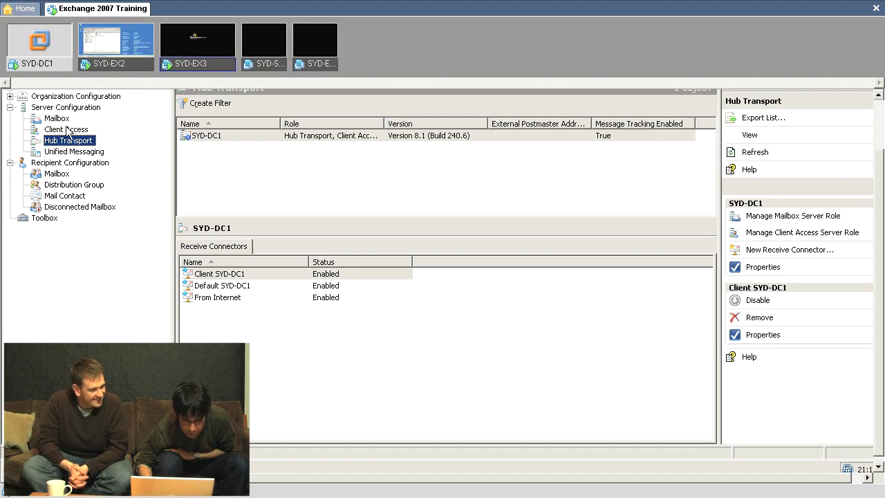
click(60, 119)
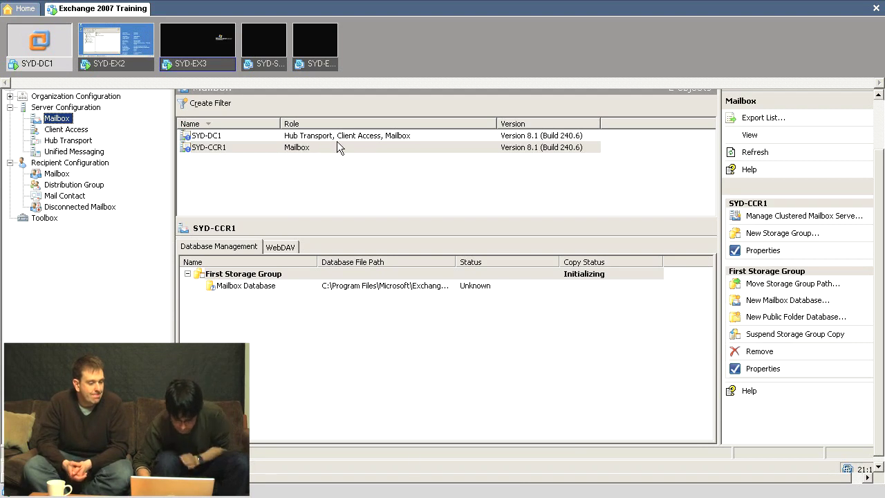
- Switch to Keynote and play the ITidiots63 presentation from the Agenda slide
click(601, 487)
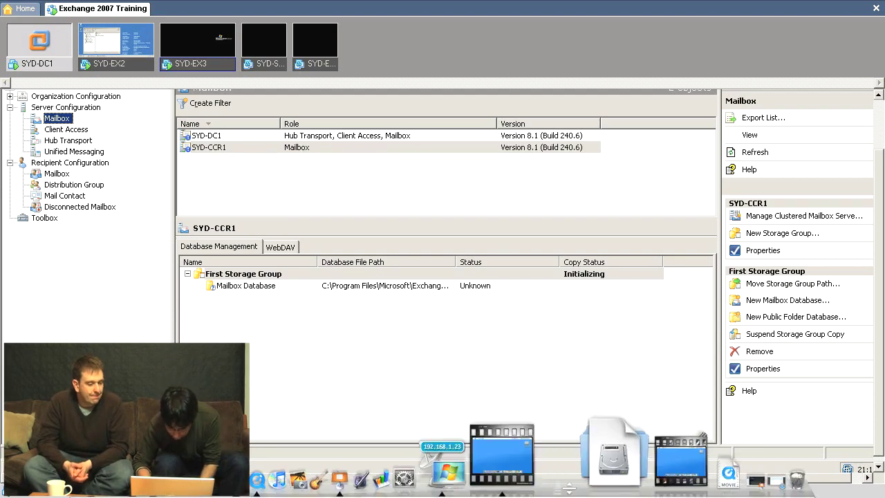
click(423, 466)
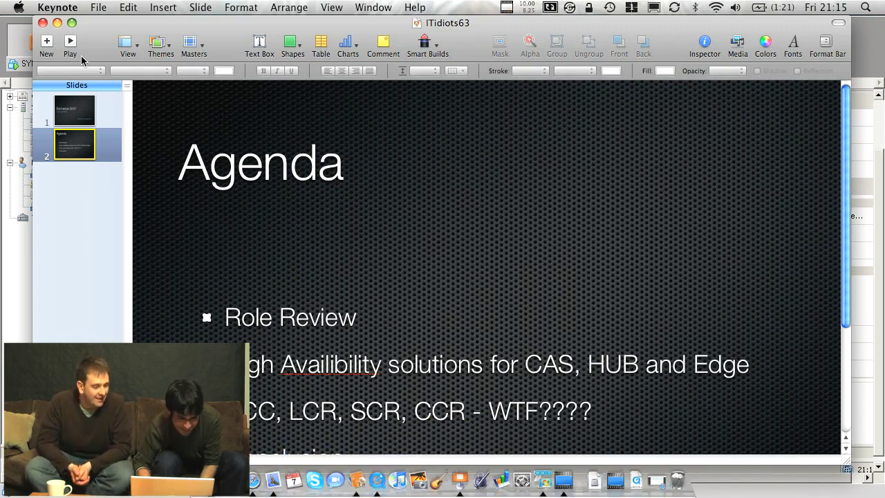
click(69, 43)
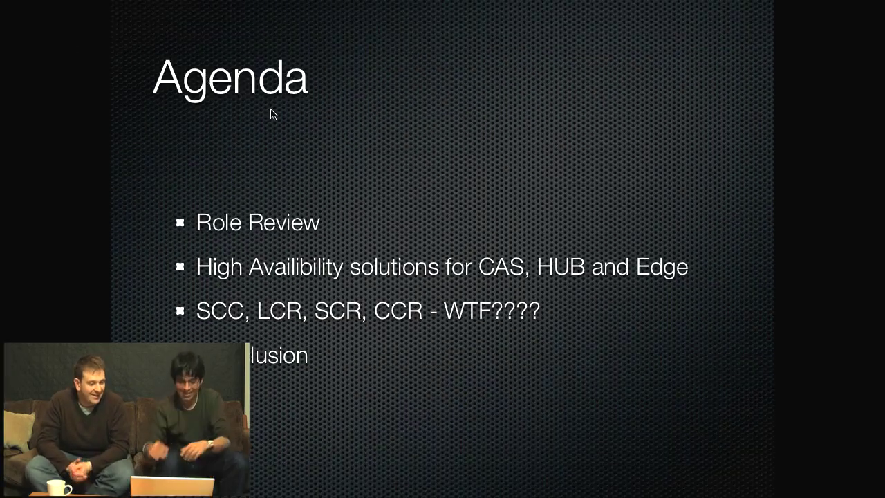
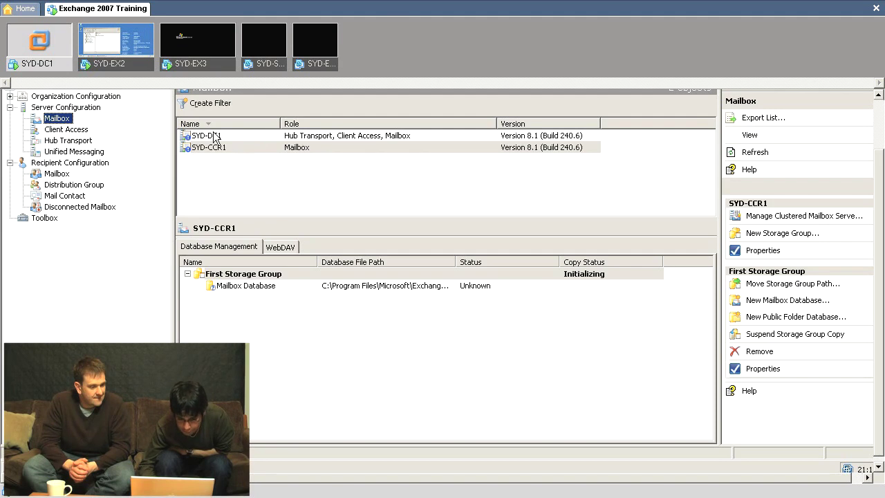
- Compare the storage groups and databases of the mailbox servers SYD-DC1 and SYD-CCR1
click(215, 136)
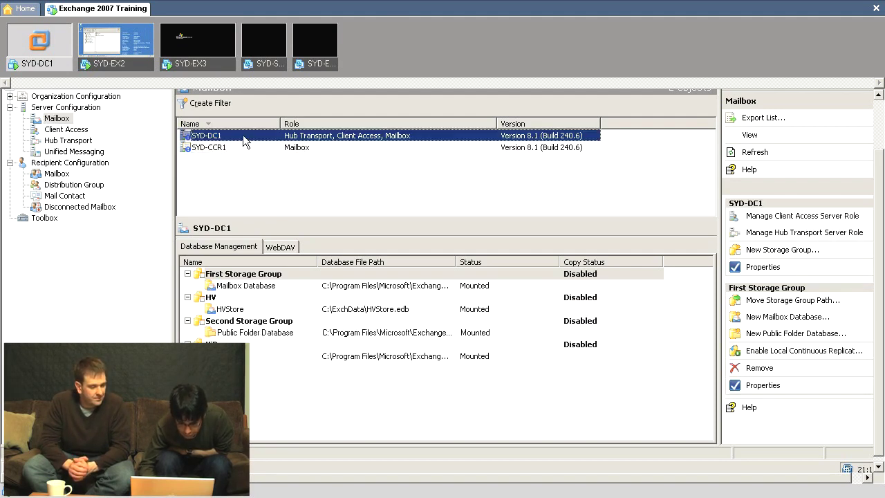
click(204, 149)
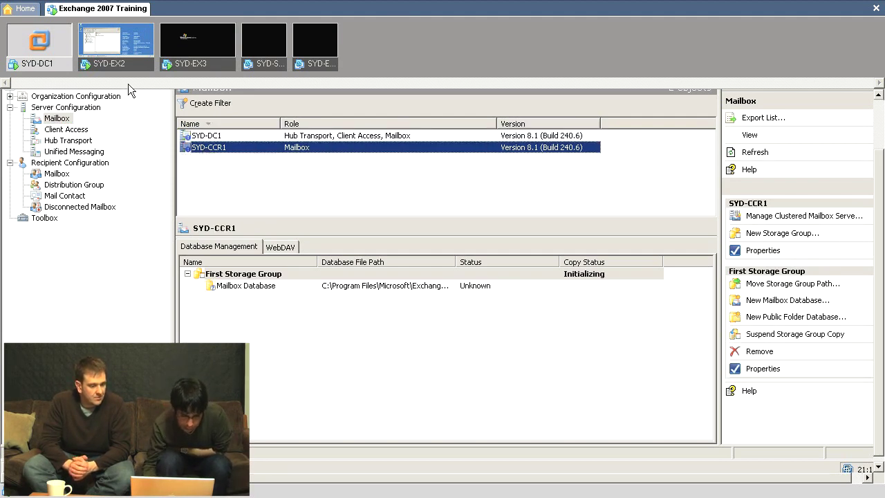
- Switch to the SYD-EX2 machine and view the resources of the SYD-CCR1 group in a maximized Cluster Administrator
click(96, 45)
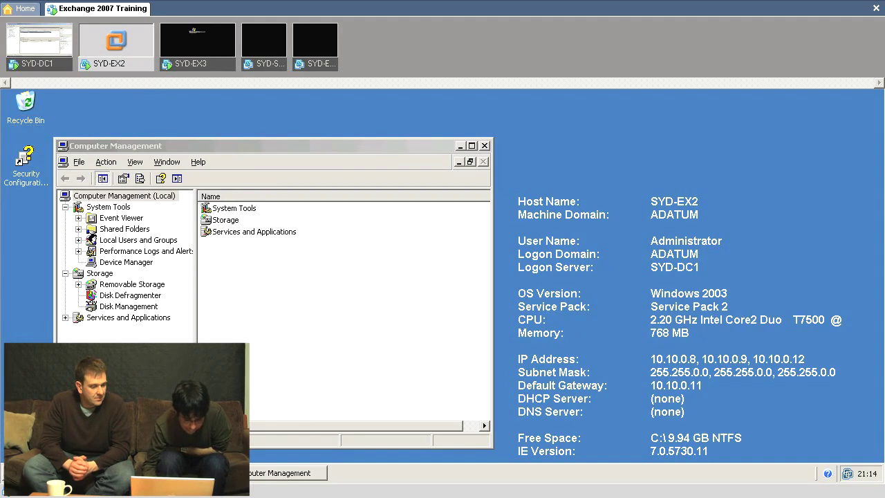
key(super)
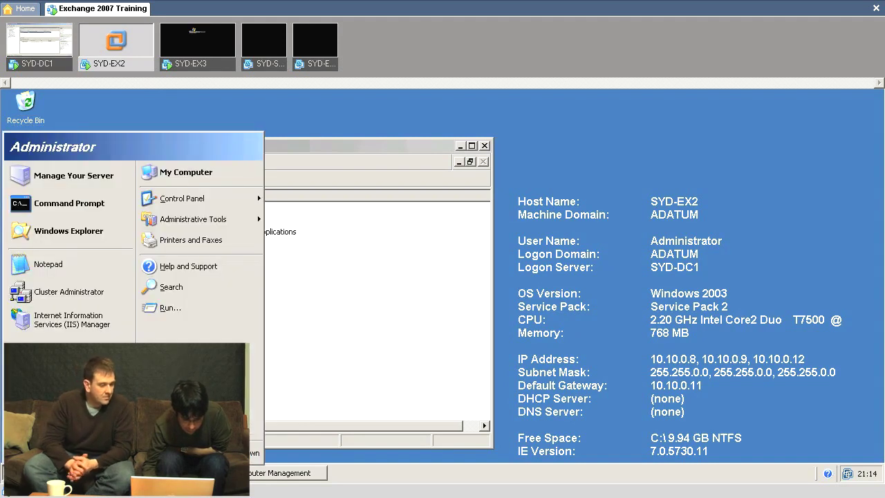
click(87, 282)
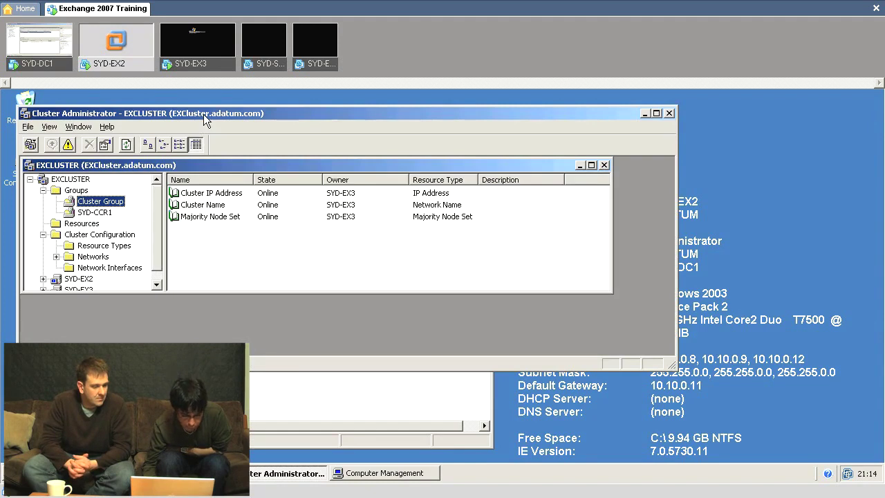
double_click(203, 114)
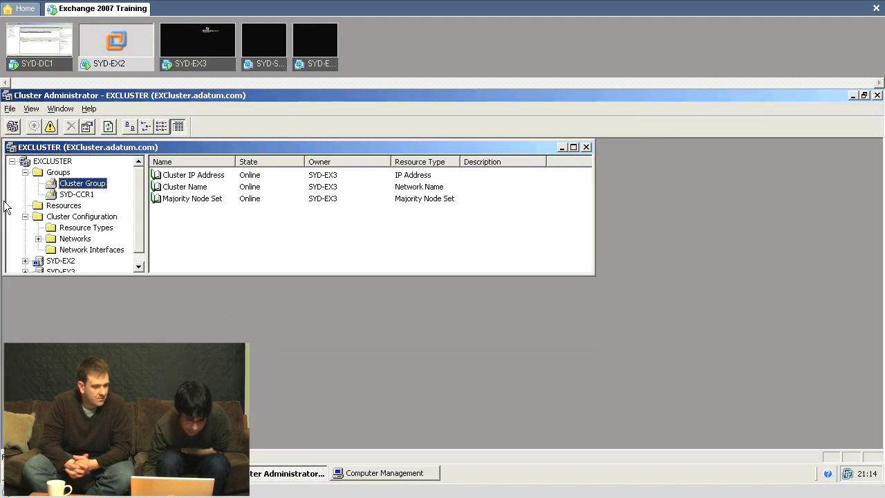
click(74, 195)
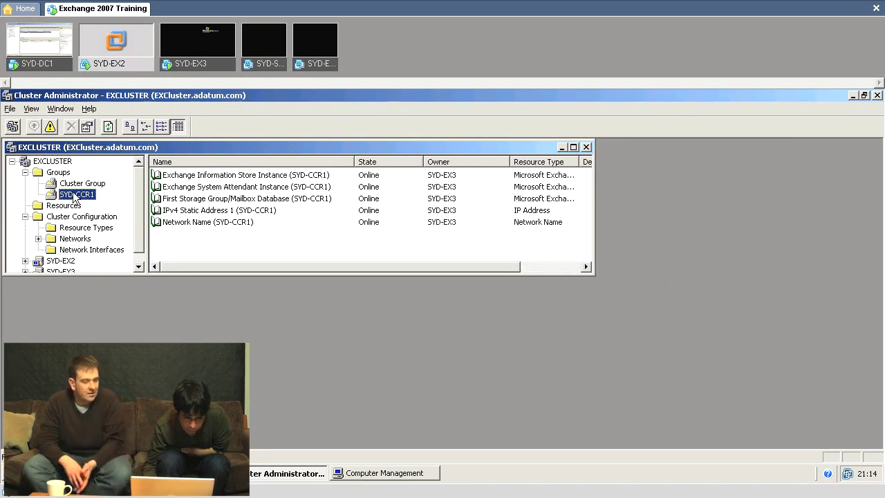
double_click(156, 148)
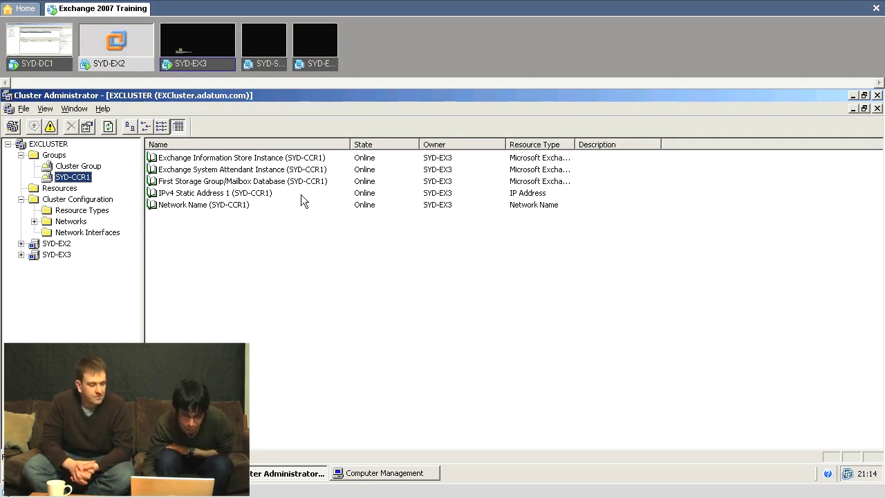
- On SYD-DC1, begin moving the Administrator mailbox and choose the Mailbox Database in SYD-CCR1's First Storage Group as the target
click(48, 35)
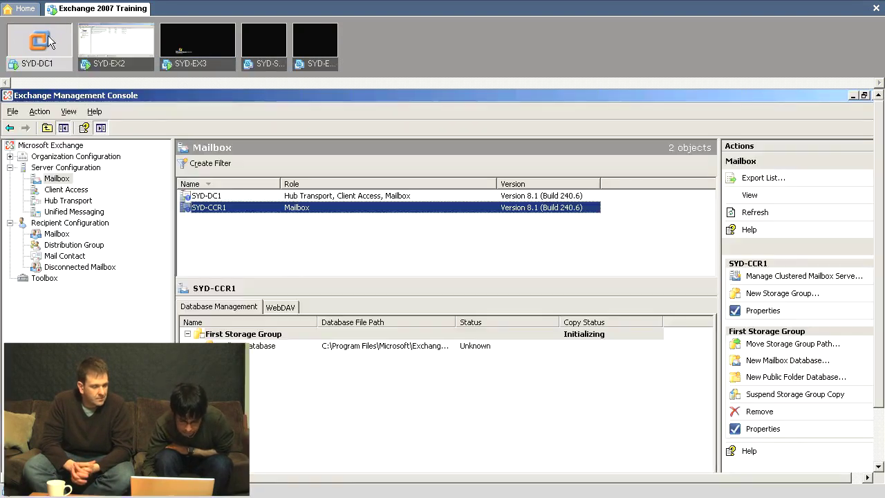
click(56, 234)
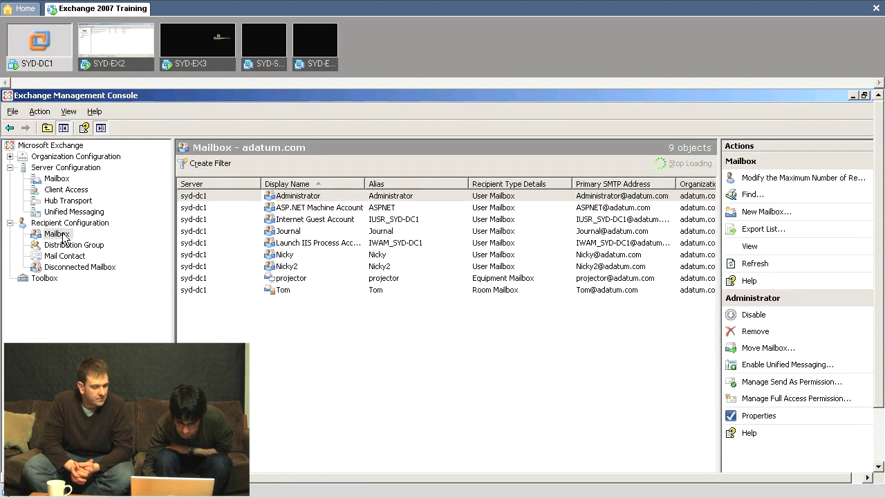
click(347, 197)
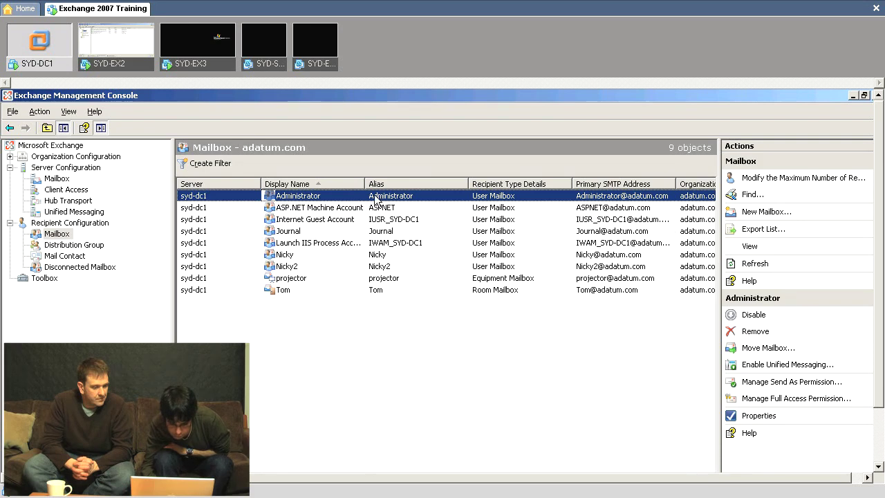
right_click(209, 200)
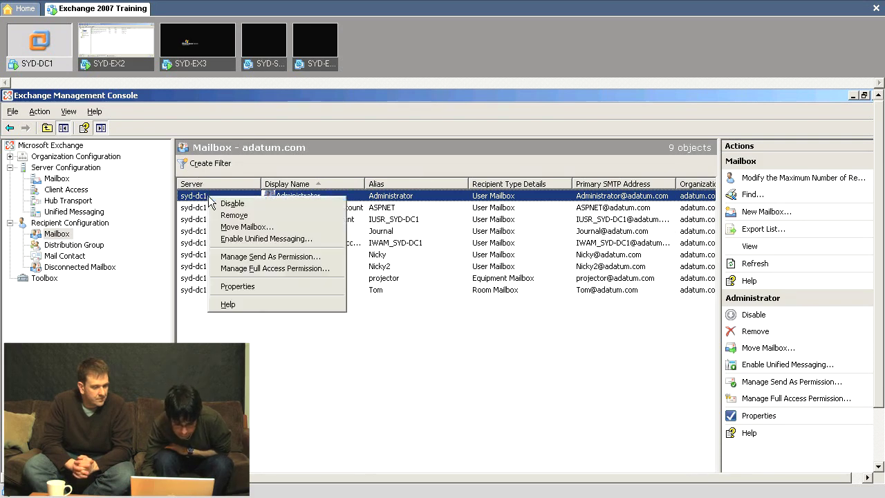
click(247, 227)
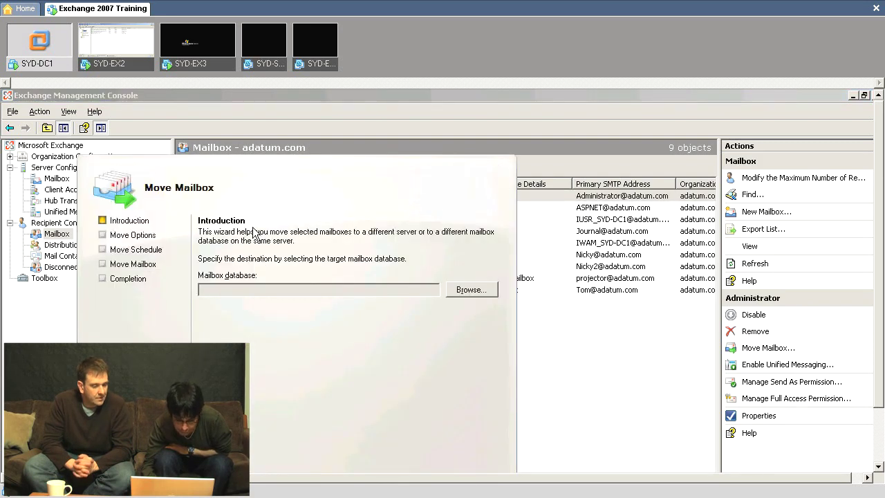
click(475, 290)
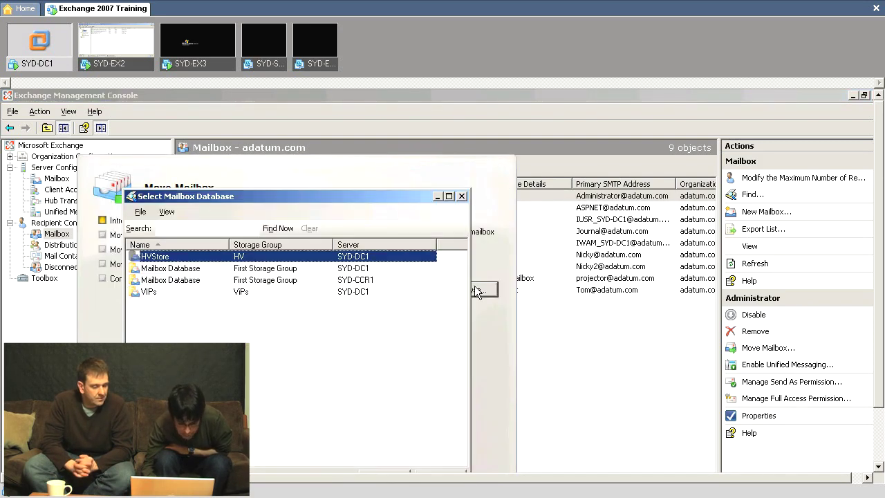
click(346, 279)
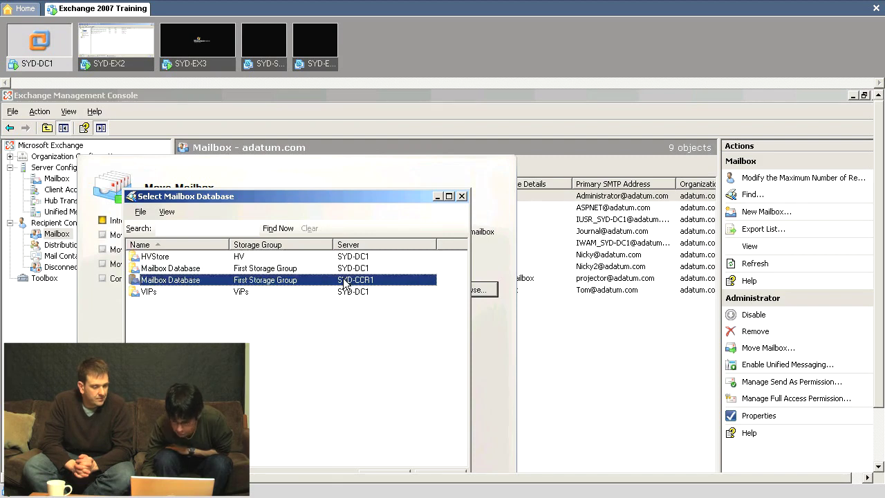
scroll(330, 320, down, 2)
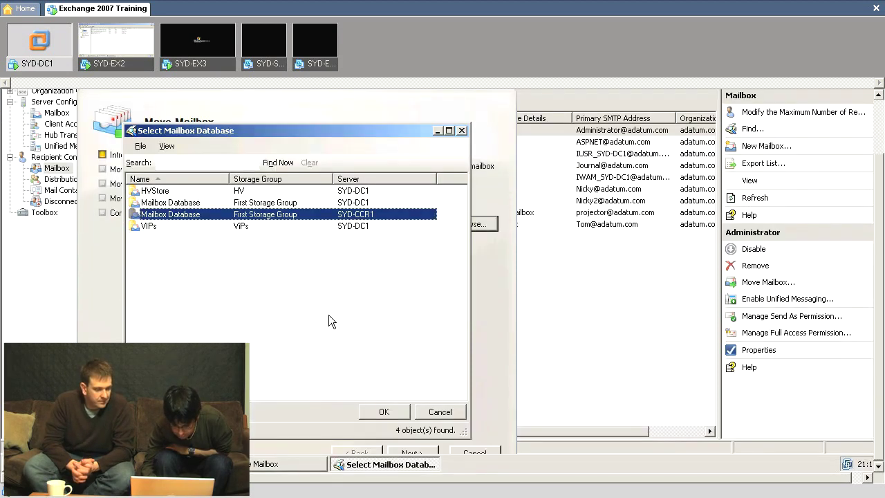
click(373, 412)
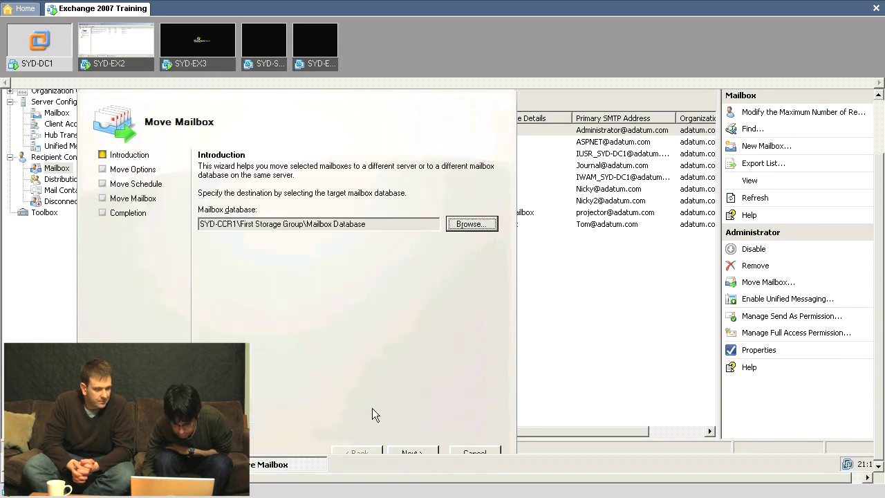
- Run the mailbox move immediately, with the option to skip the mailbox if corrupted messages are found, and close the wizard
click(411, 452)
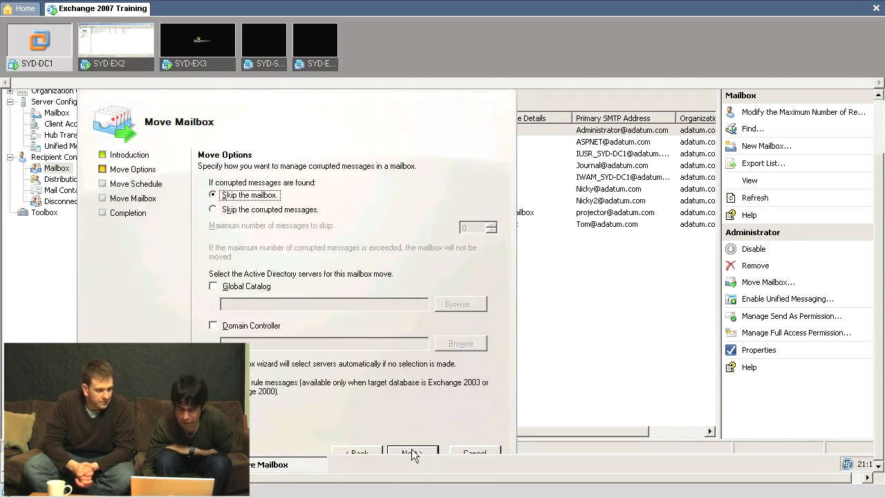
click(411, 452)
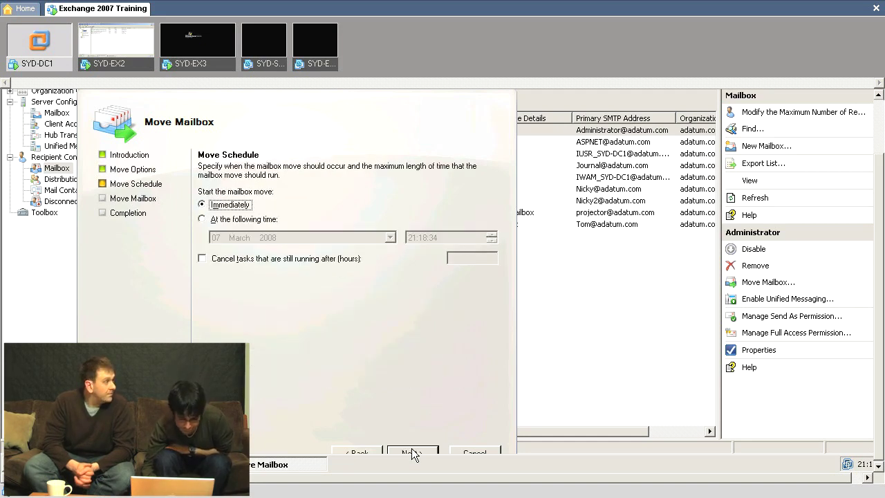
click(413, 453)
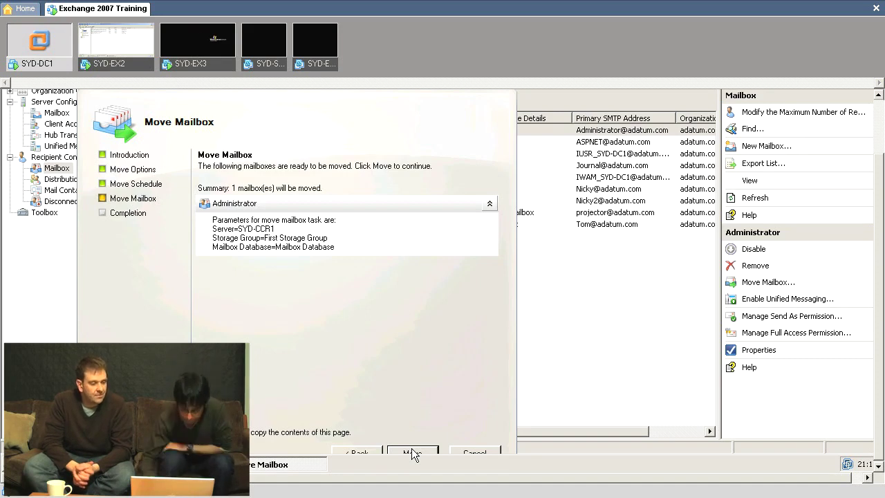
click(412, 453)
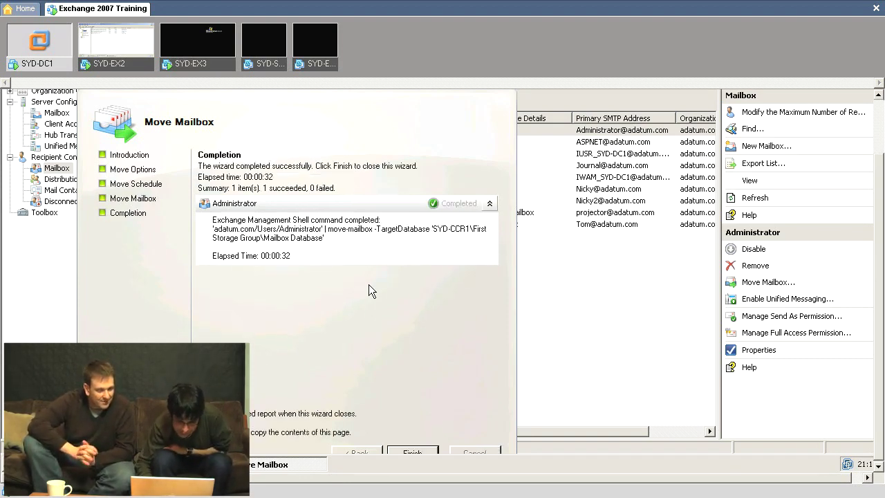
click(412, 451)
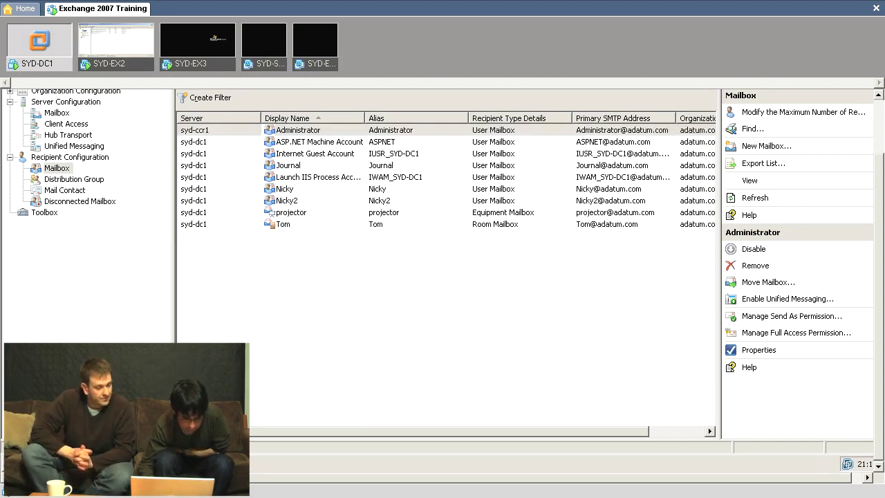
- Show the SYD-DC1 desktop and launch Microsoft Office Outlook 2007
key(super+d)
key(super)
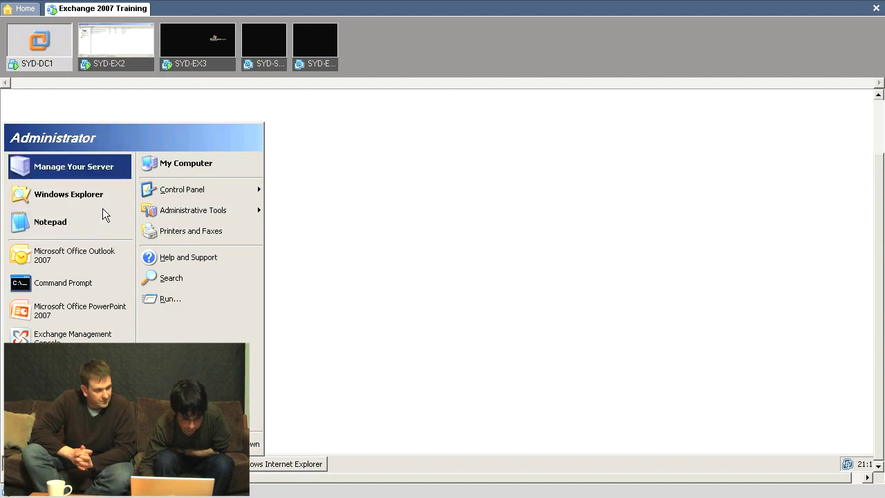
click(99, 250)
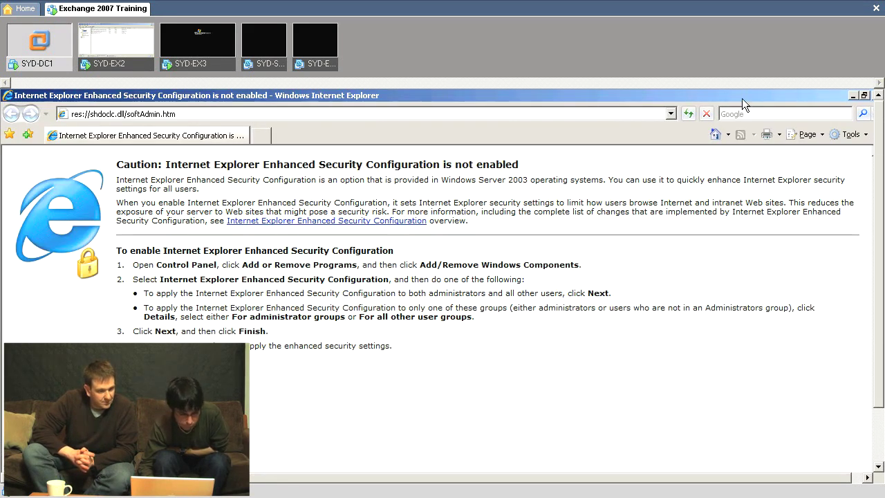
- Close the Internet Explorer window on SYD-DC1 and open Microsoft Office Outlook 2007 to show the Administrator mailbox's Inbox
click(8, 96)
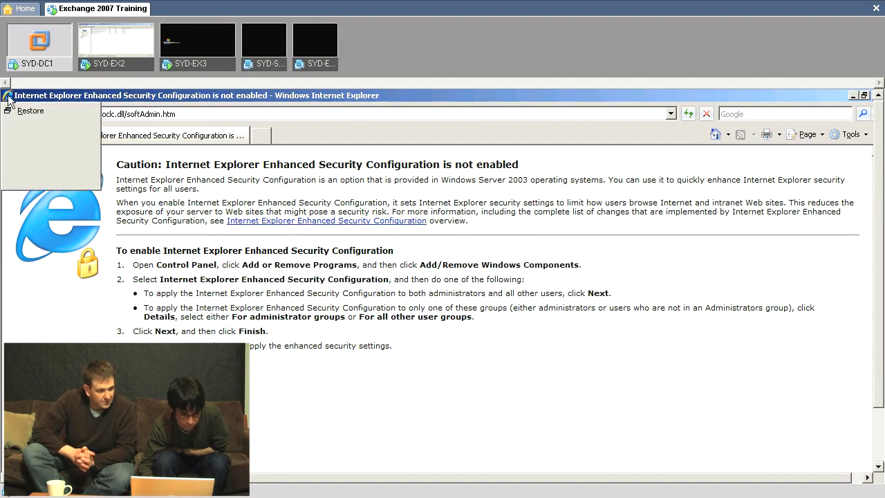
click(29, 181)
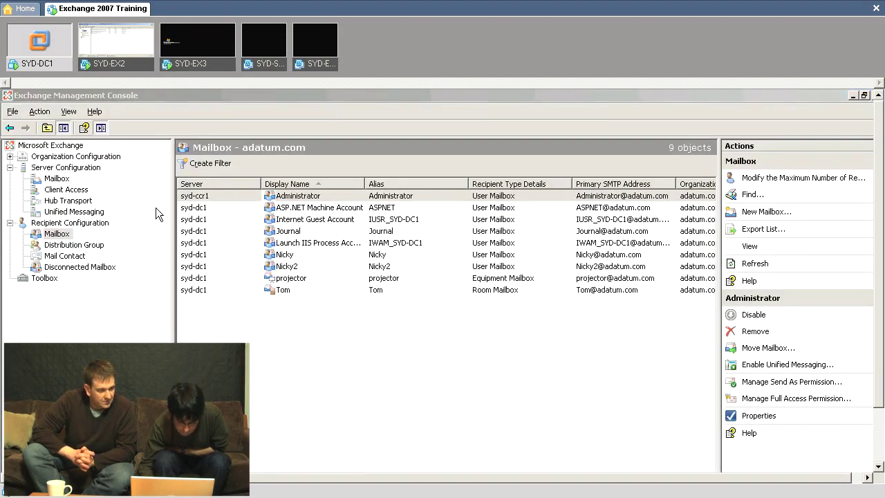
drag(883, 356, 869, 417)
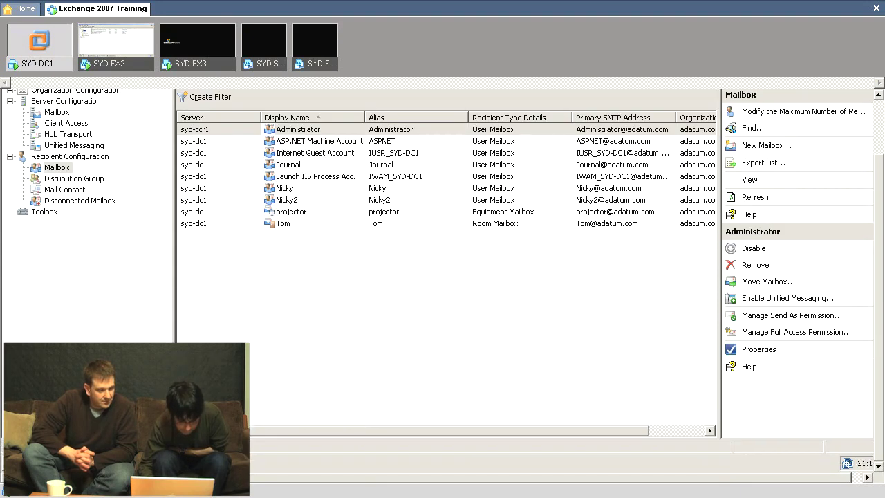
key(super)
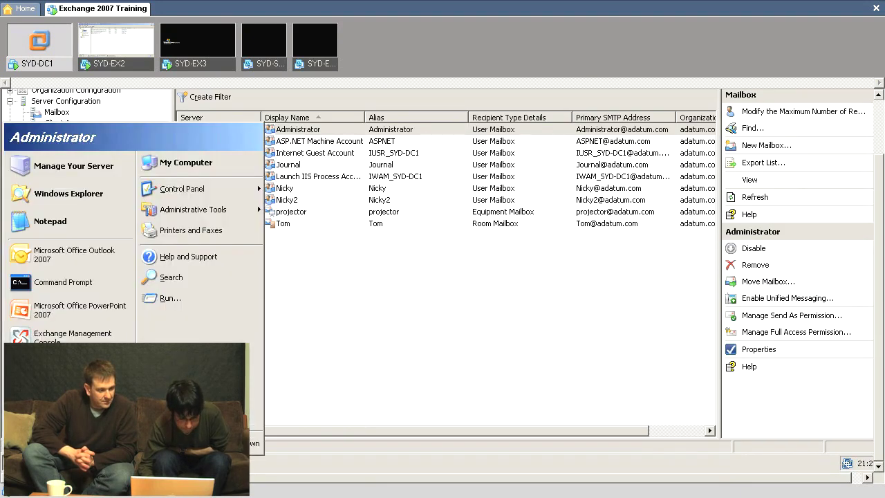
click(63, 257)
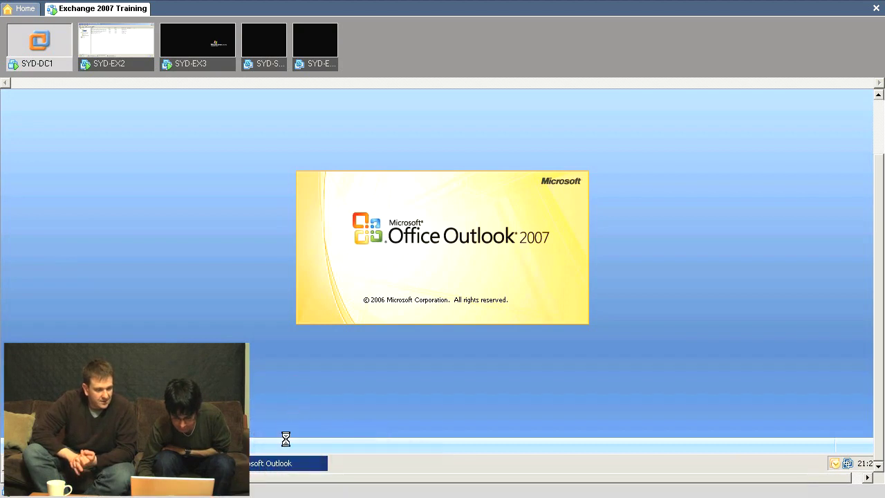
click(286, 464)
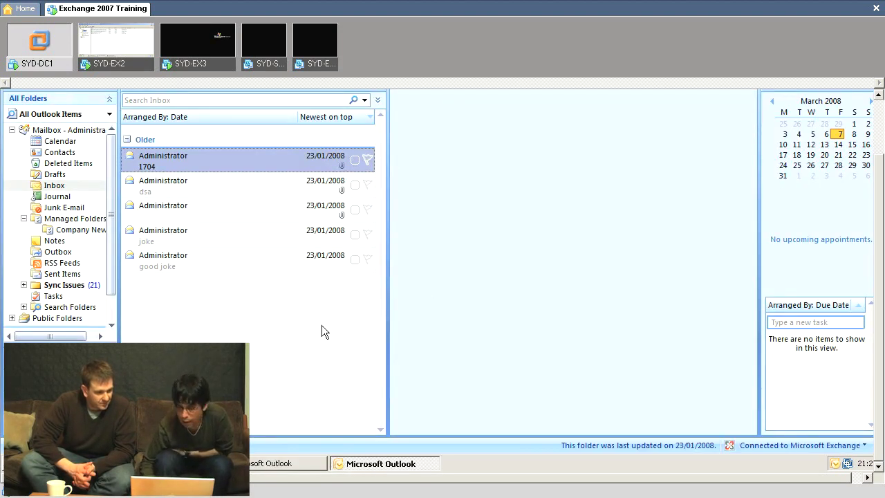
- Switch to the SYD-EX2 machine and move the SYD-CCR1 cluster group from SYD-EX3 to the SYD-EX2 node
click(201, 43)
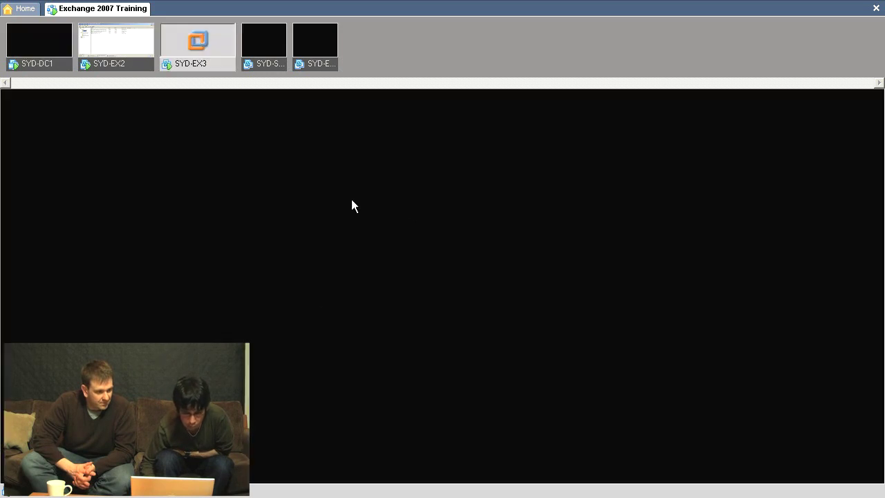
click(104, 44)
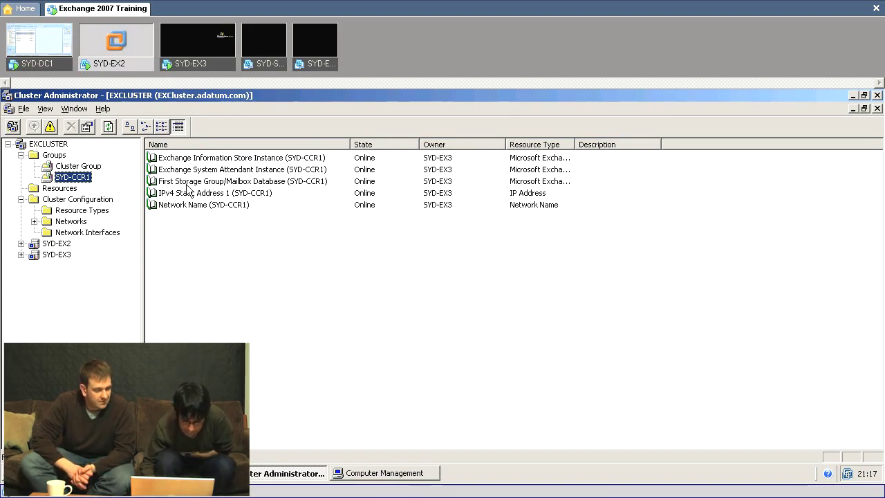
right_click(75, 181)
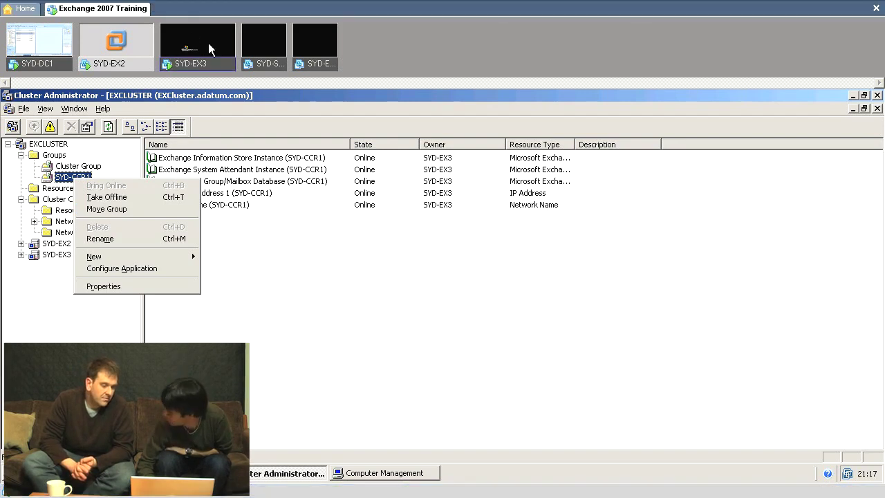
click(106, 208)
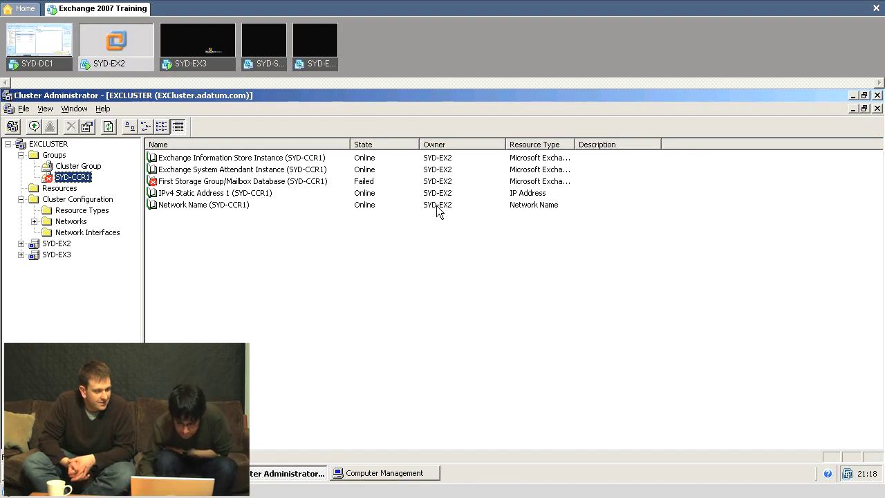
- Try to bring the First Storage Group/Mailbox Database (SYD-CCR1) resource online and recheck the SYD-CCR1 group
click(228, 182)
right_click(228, 182)
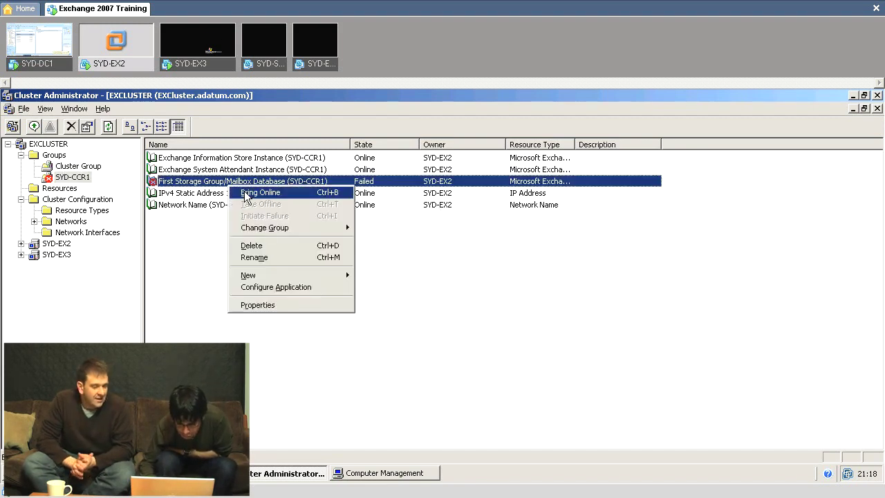
click(246, 193)
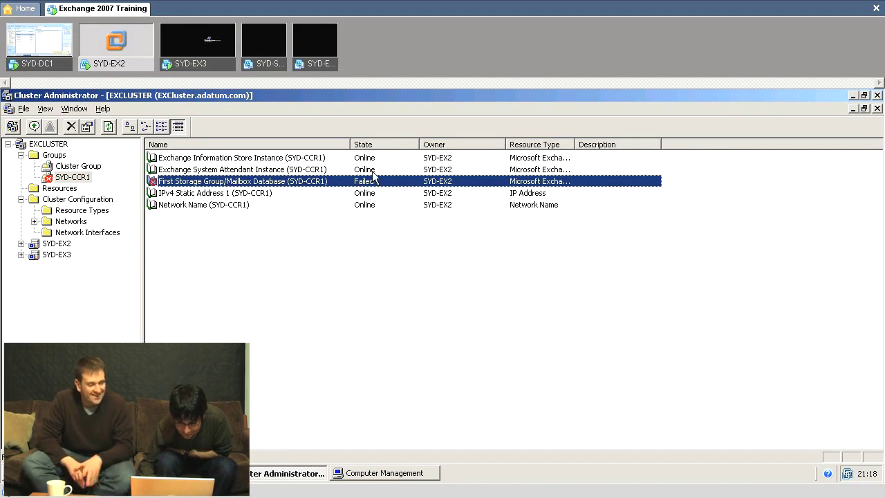
key(Up)
click(368, 183)
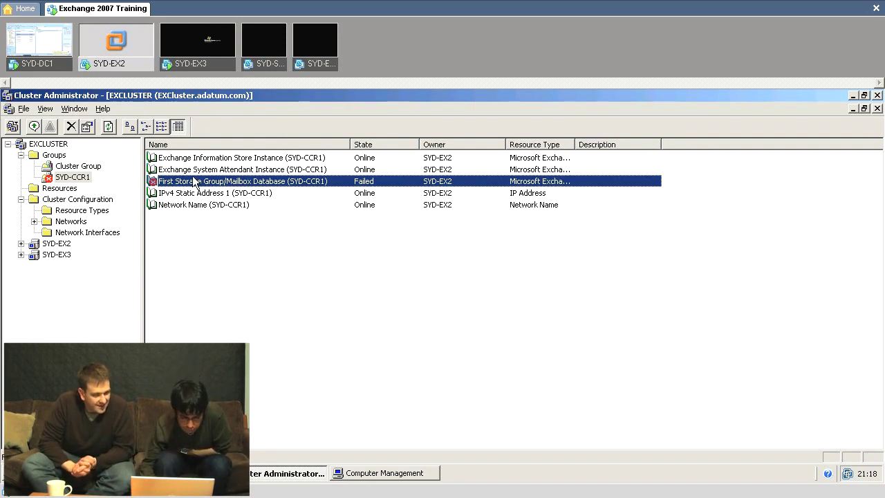
click(80, 166)
click(78, 177)
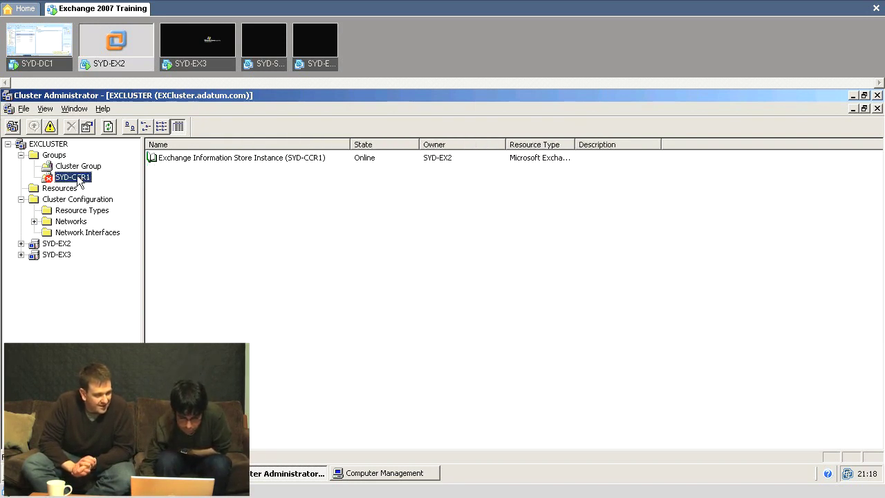
right_click(78, 178)
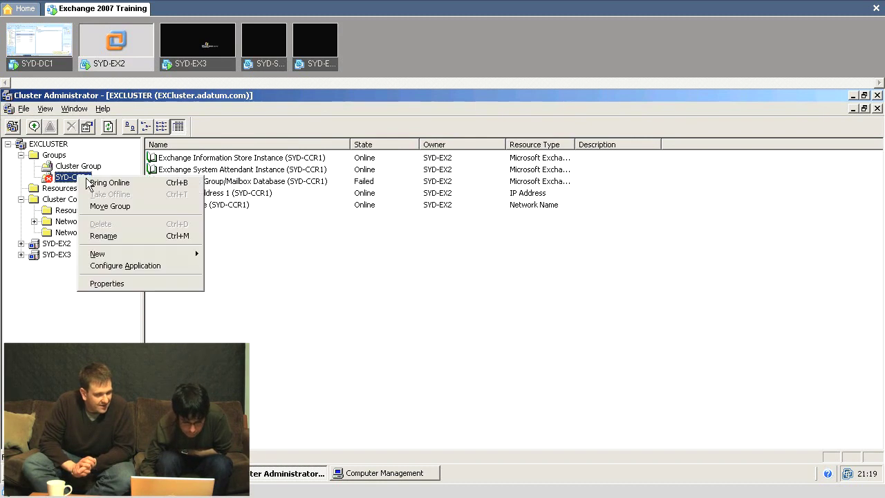
key(Escape)
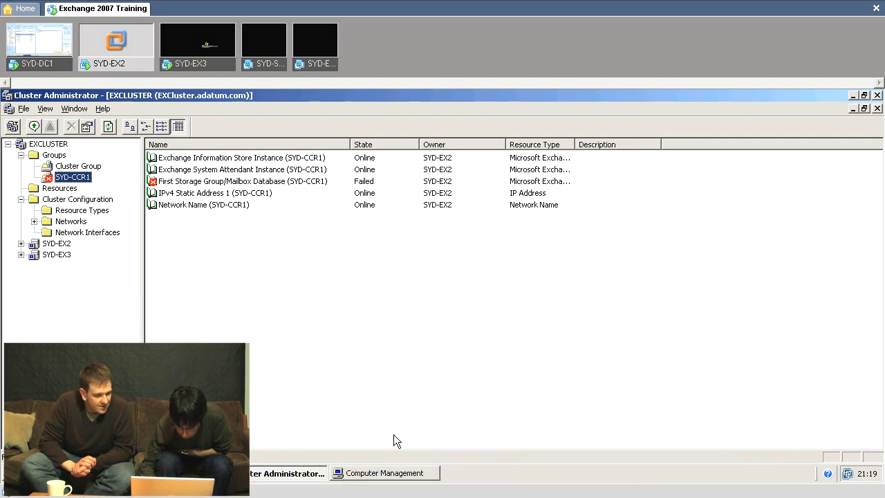
- Examine the recent ESE and MSExchange errors in SYD-EX2's Application event log and close Computer Management
click(389, 470)
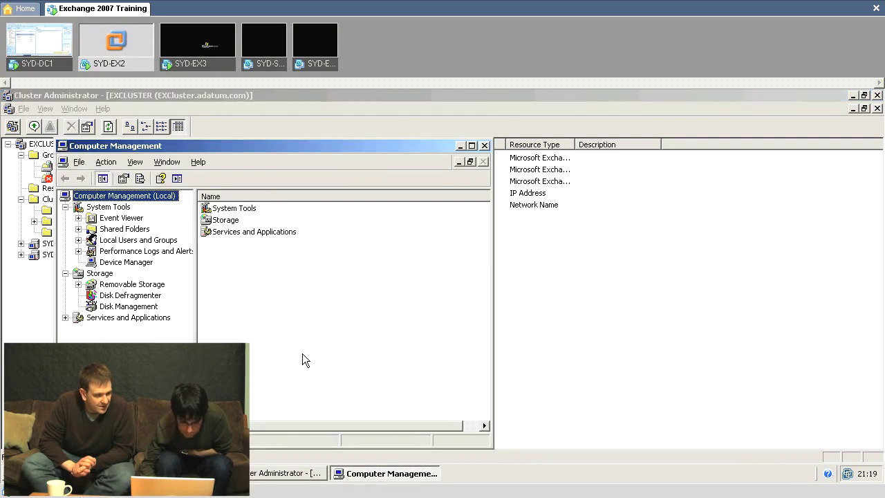
double_click(124, 218)
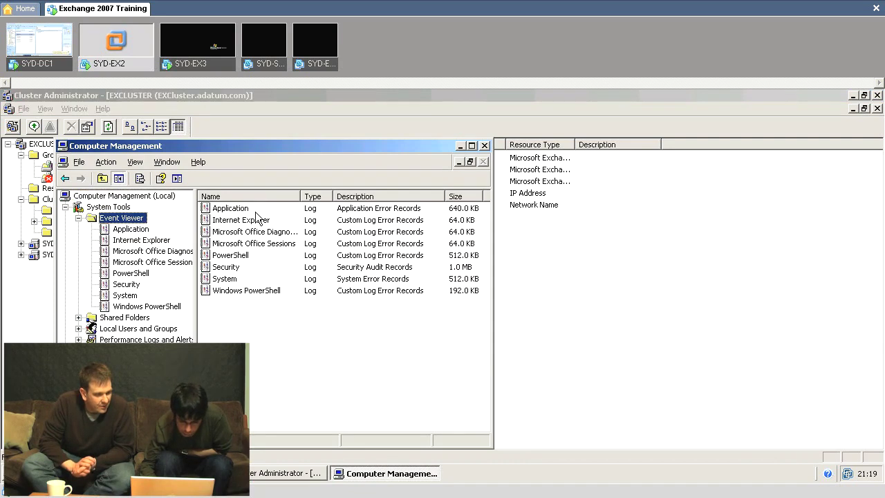
double_click(246, 209)
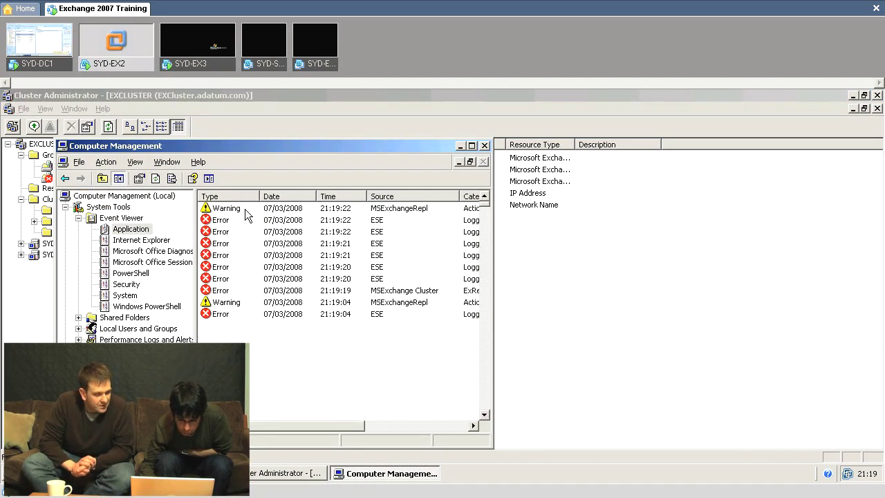
double_click(234, 217)
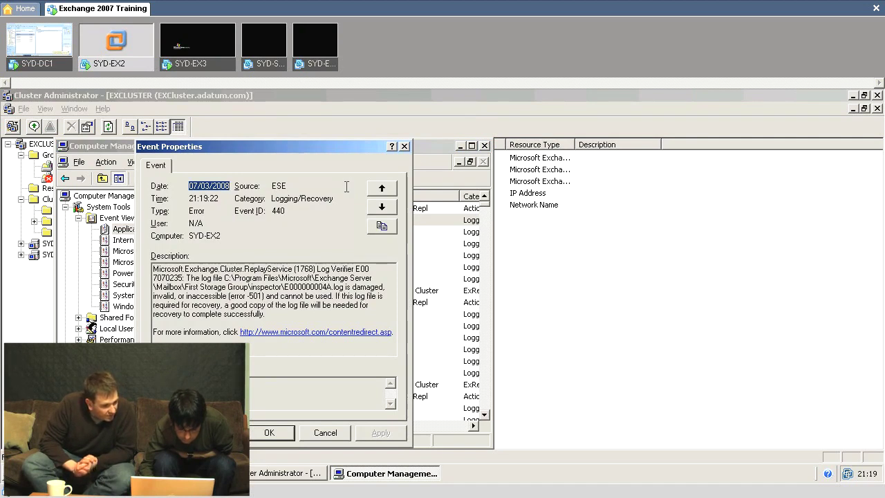
click(278, 433)
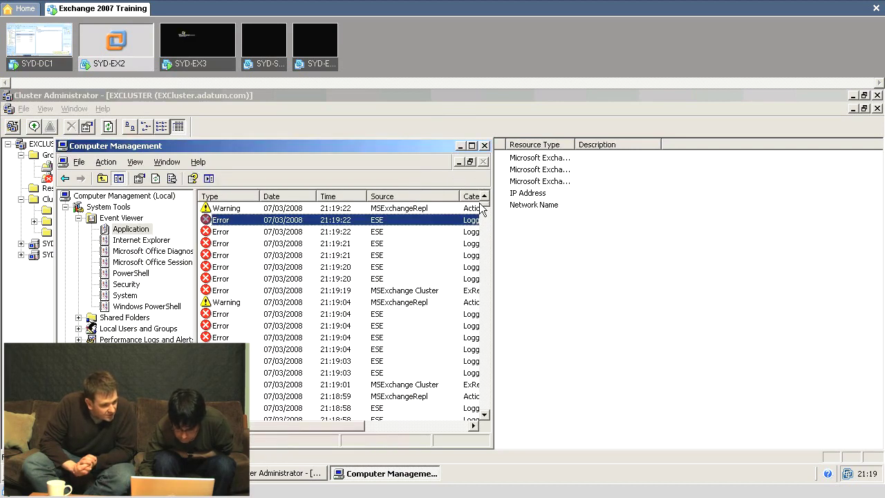
click(482, 240)
click(480, 238)
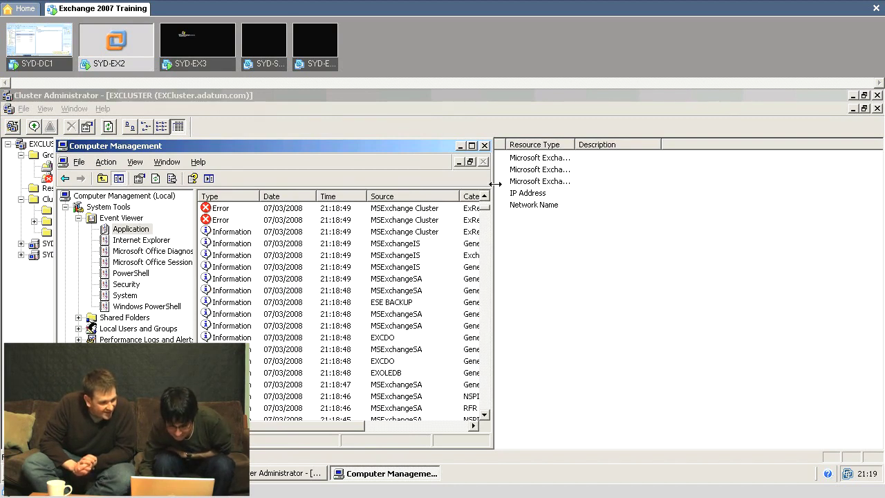
click(485, 146)
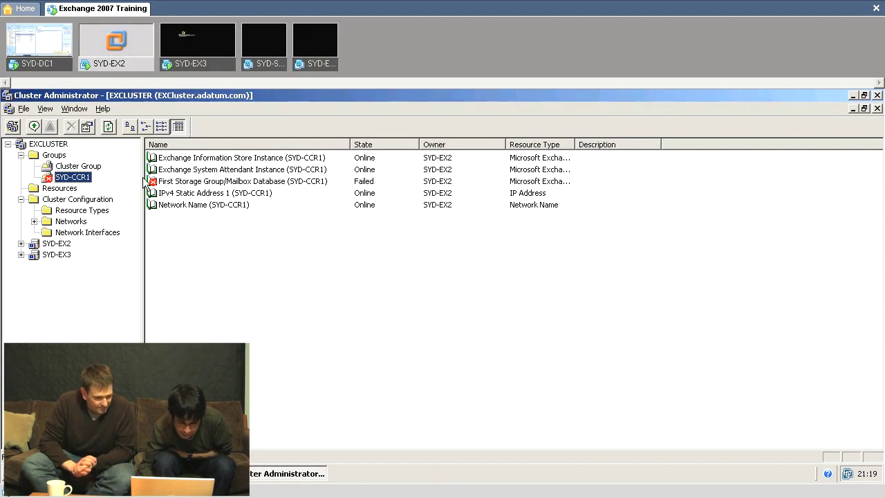
- Move the SYD-CCR1 group back to the SYD-EX3 node and fail it over to SYD-EX2 again
right_click(61, 179)
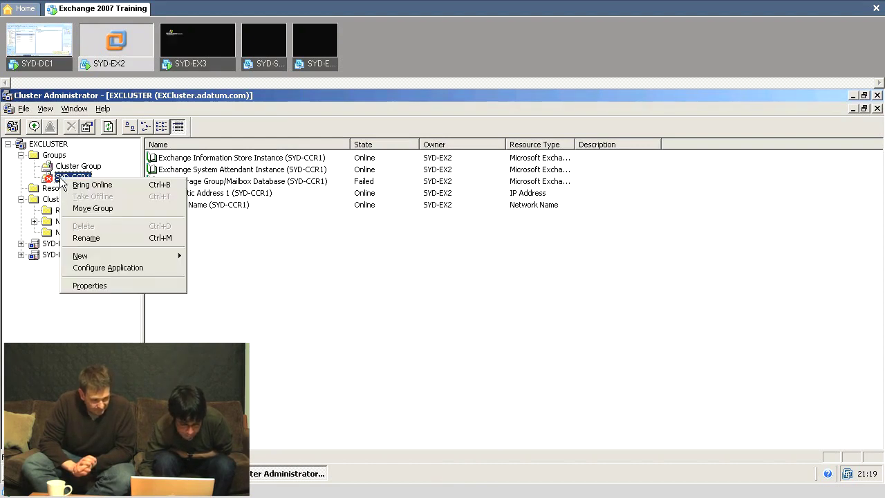
click(100, 208)
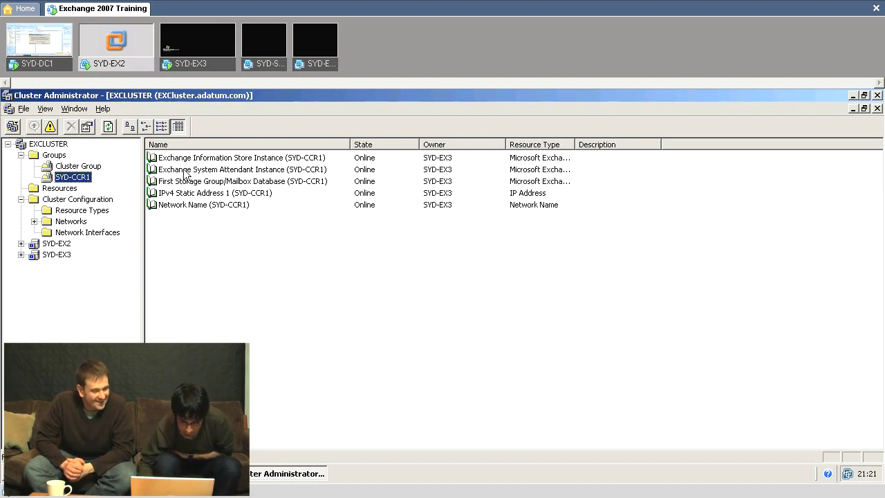
right_click(74, 181)
click(110, 206)
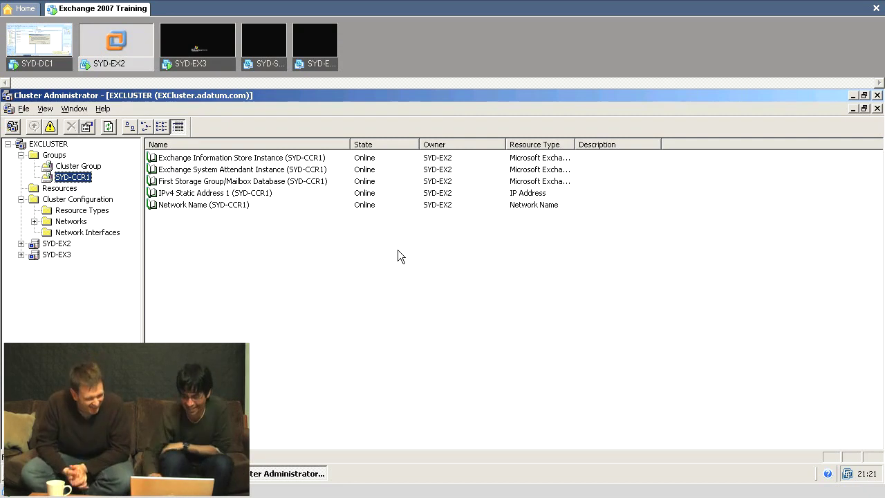
- Return to SYD-DC1, decline Outlook's AutoArchive offer, and close both Outlook and the Exchange Management Console
click(61, 41)
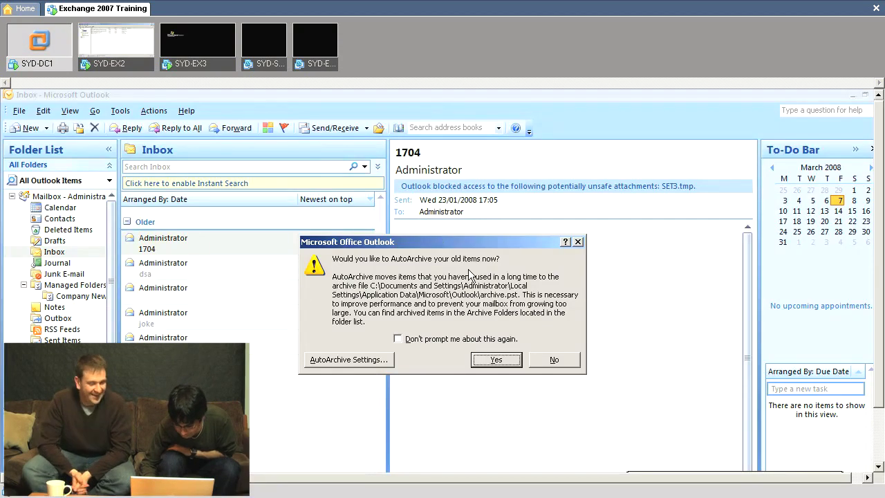
click(553, 359)
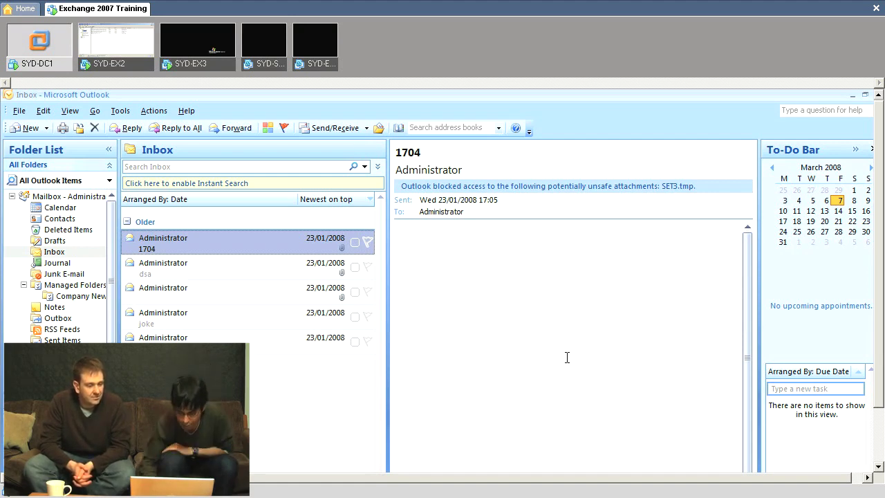
mouse_move(10, 3)
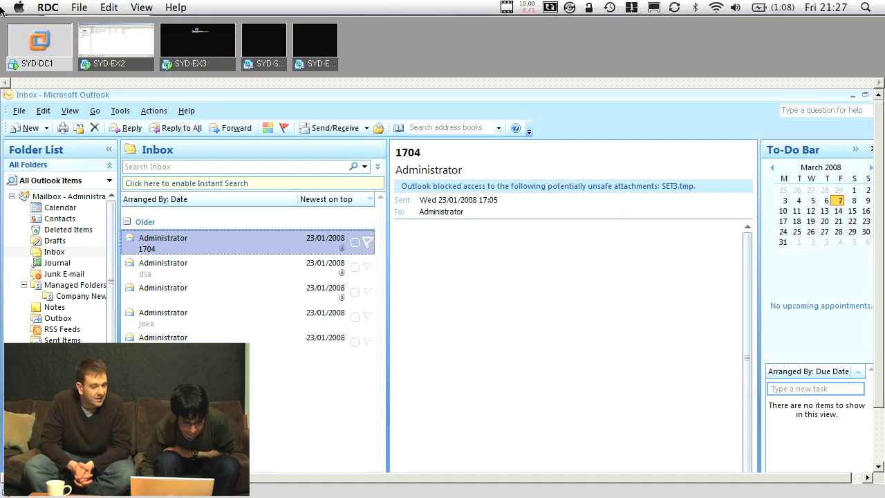
click(7, 96)
click(7, 95)
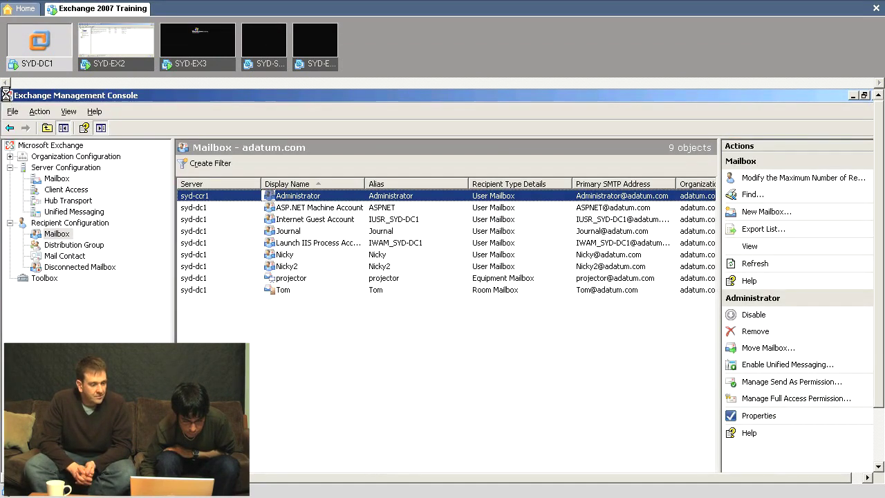
double_click(6, 96)
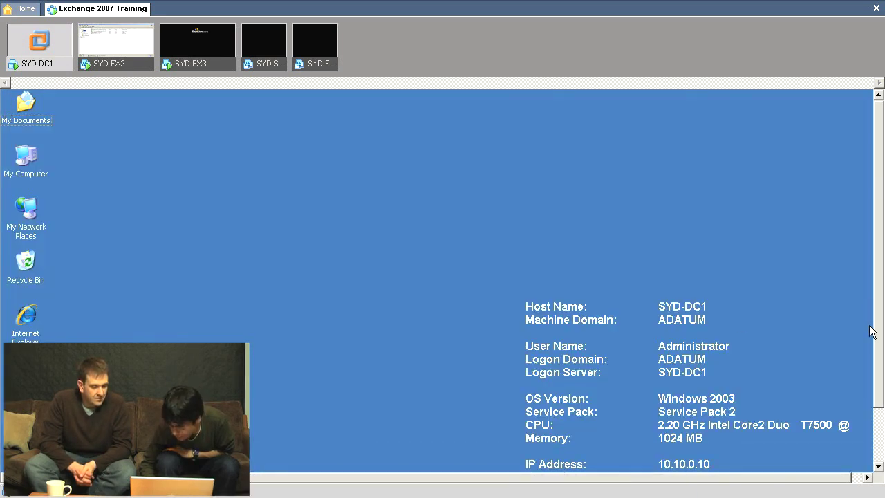
- Reopen Microsoft Office Outlook 2007 on SYD-DC1 and view the Administrator mailbox's Inbox
drag(877, 339, 879, 405)
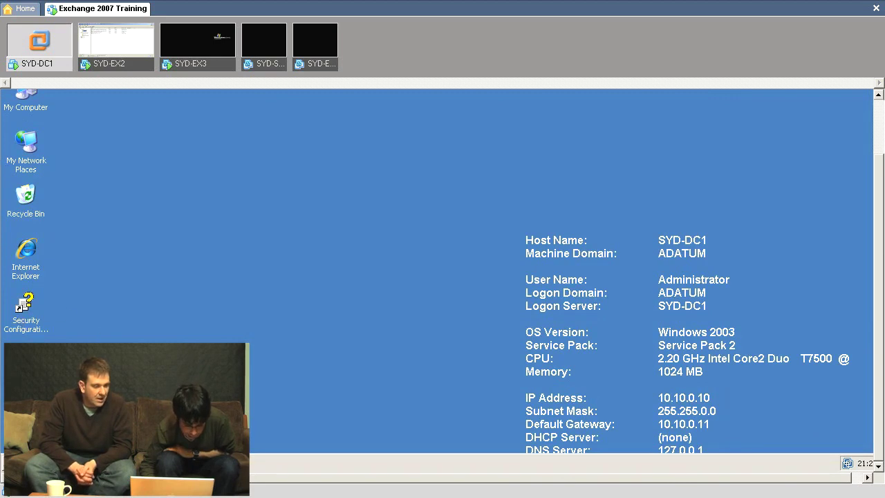
click(14, 464)
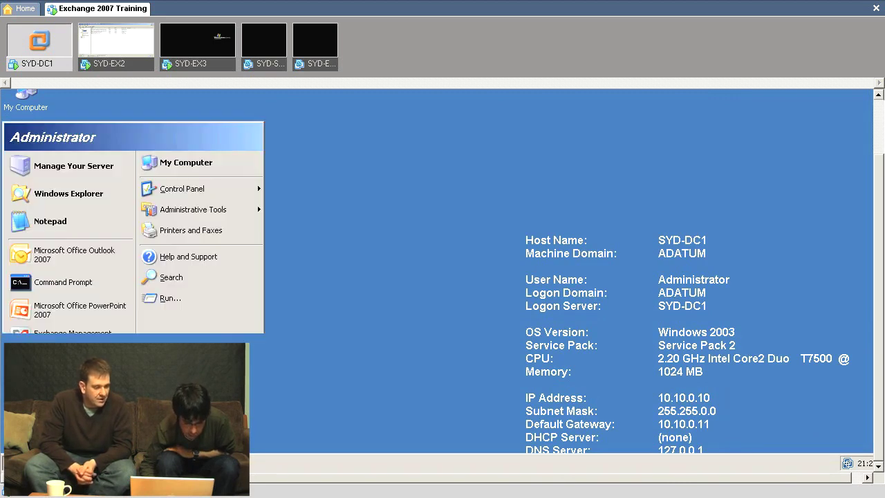
click(62, 252)
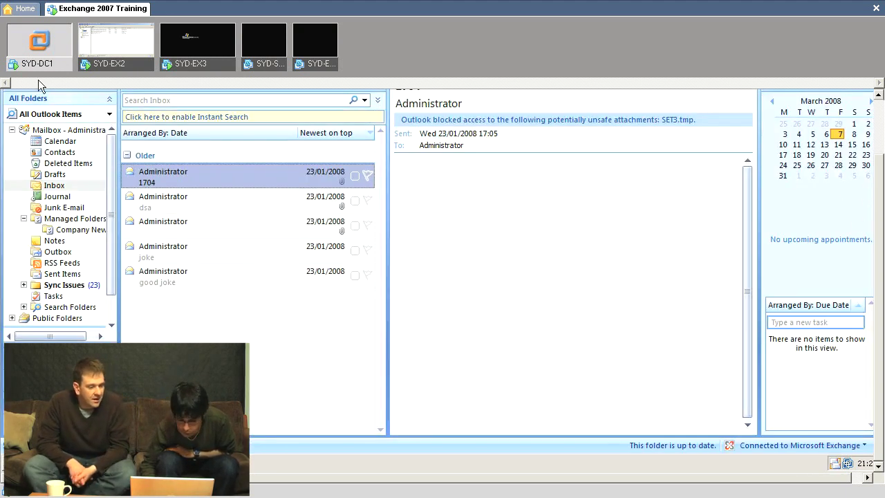
click(879, 128)
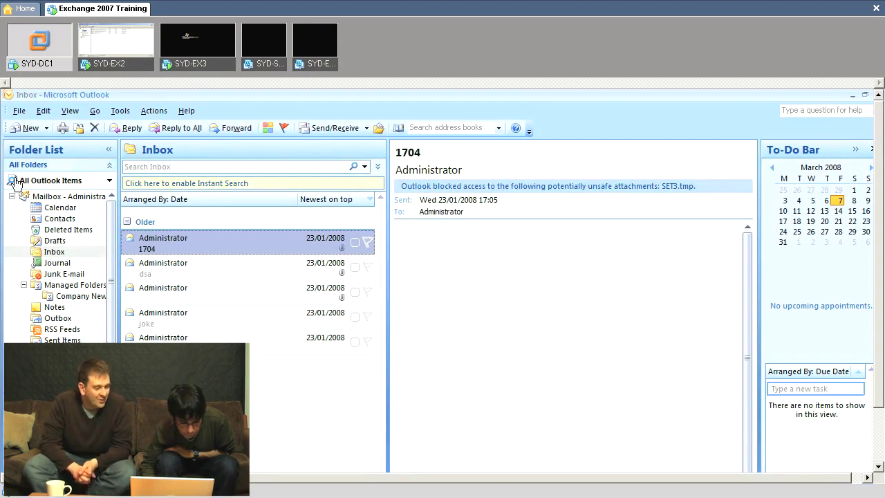
- Compose a new message to Administrator with no subject and the body text "Bye", and send it
click(28, 129)
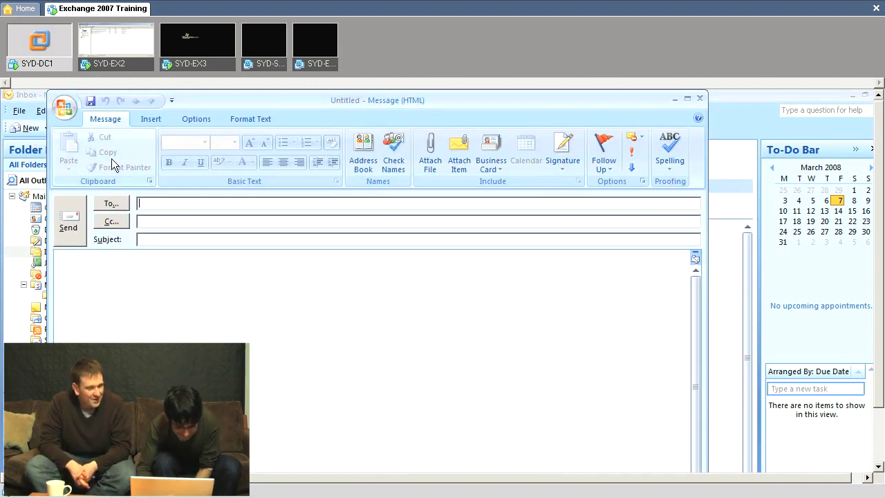
text(admini)
key(Tab)
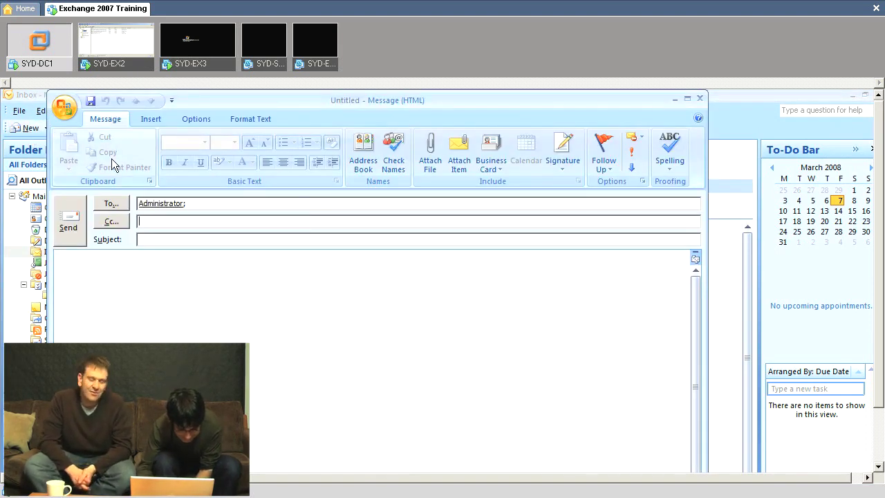
key(Tab)
key(Tab)
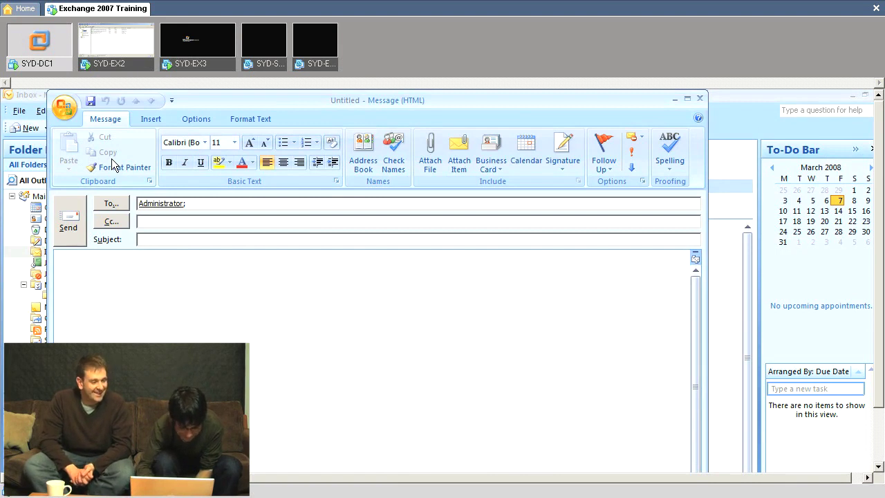
text(Bye)
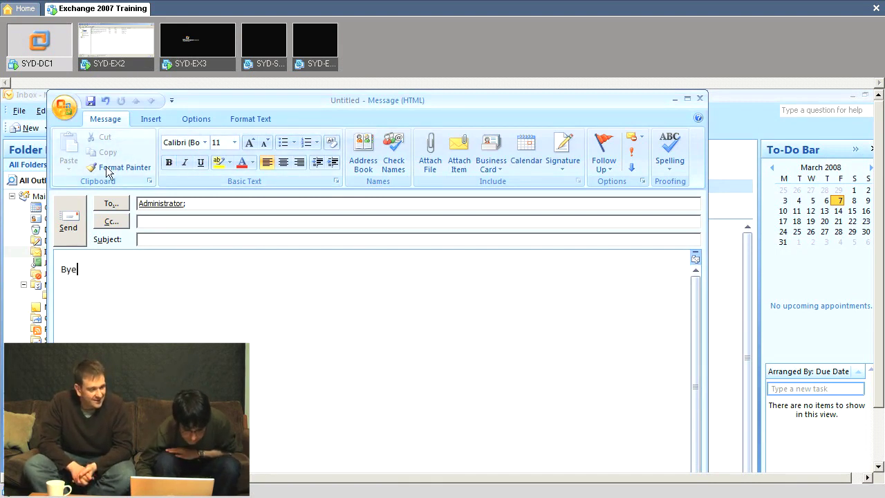
click(61, 222)
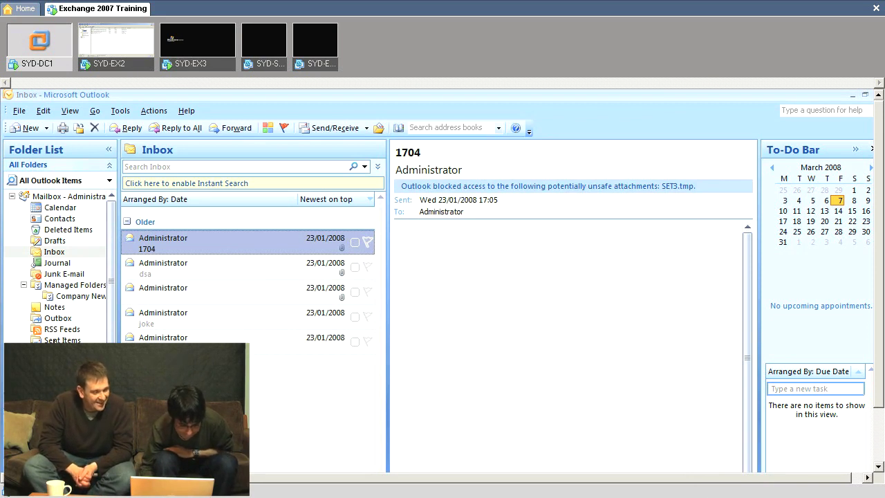
- Check the Sent Items folder, return to the Inbox, and read today's new message from Administrator
click(62, 340)
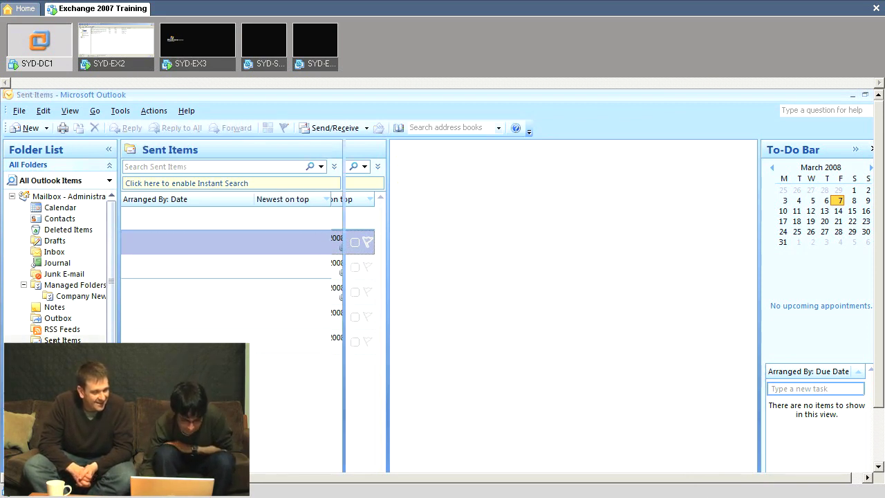
click(52, 253)
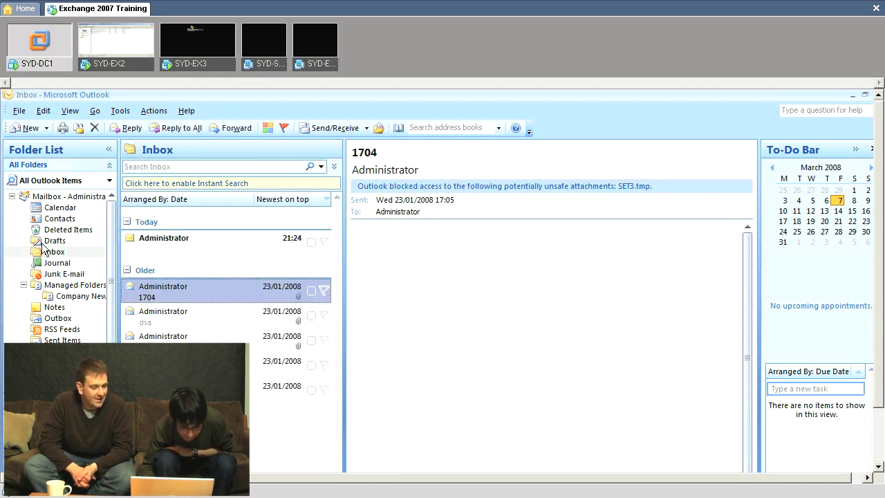
click(168, 241)
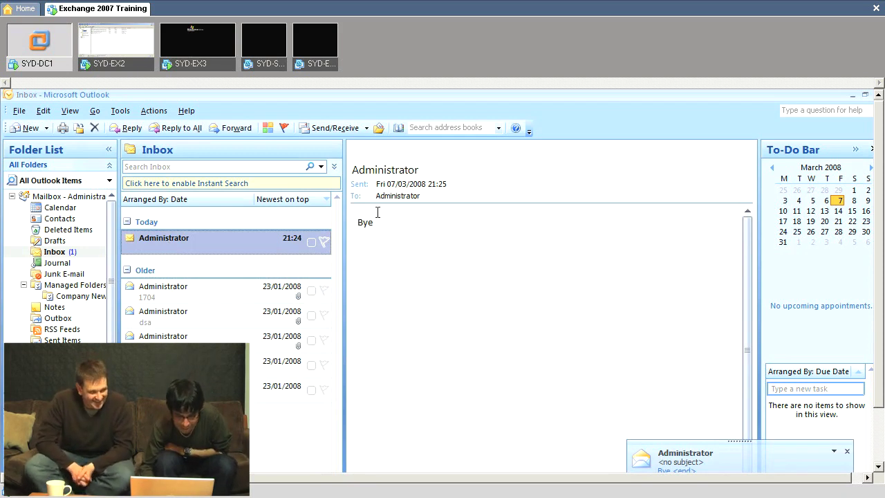
- Switch to the SYD-EX2 virtual machine to view the SYD-CCR1 group's resources in Cluster Administrator
click(118, 43)
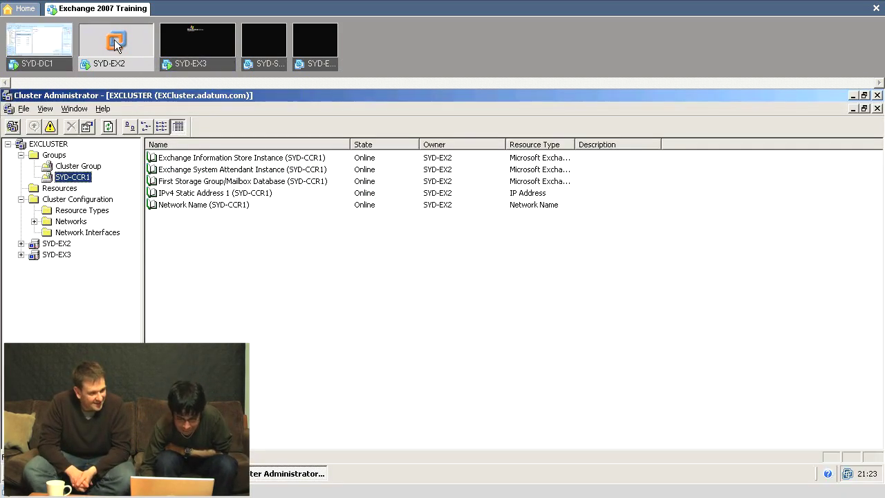